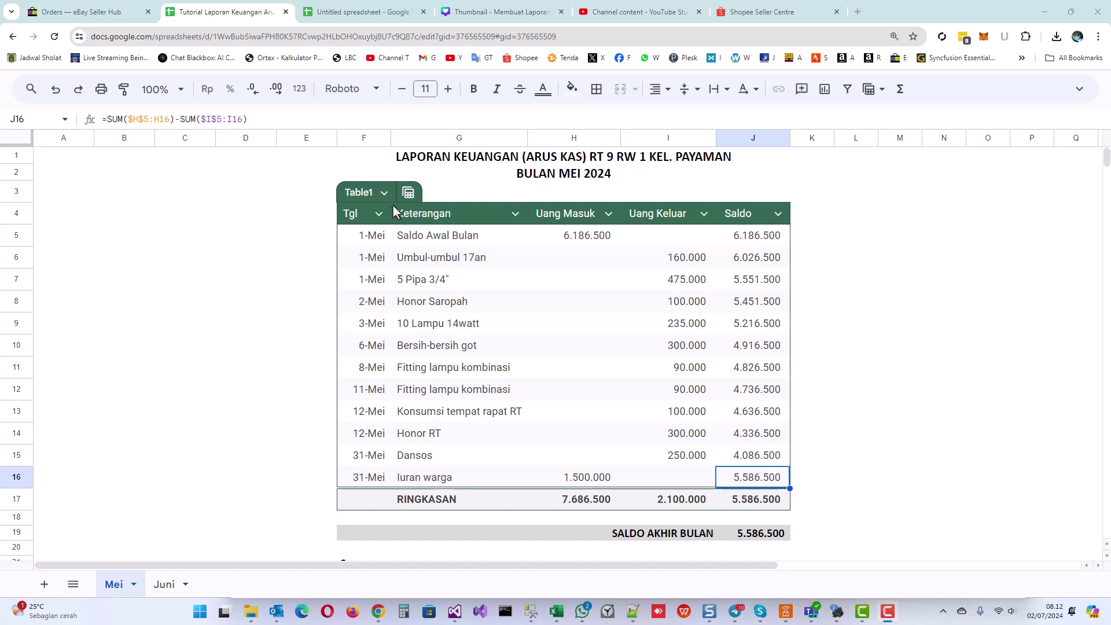
Examine the column headers and the RINGKASAN row formulas of the finished May cash-flow table.
click(360, 218)
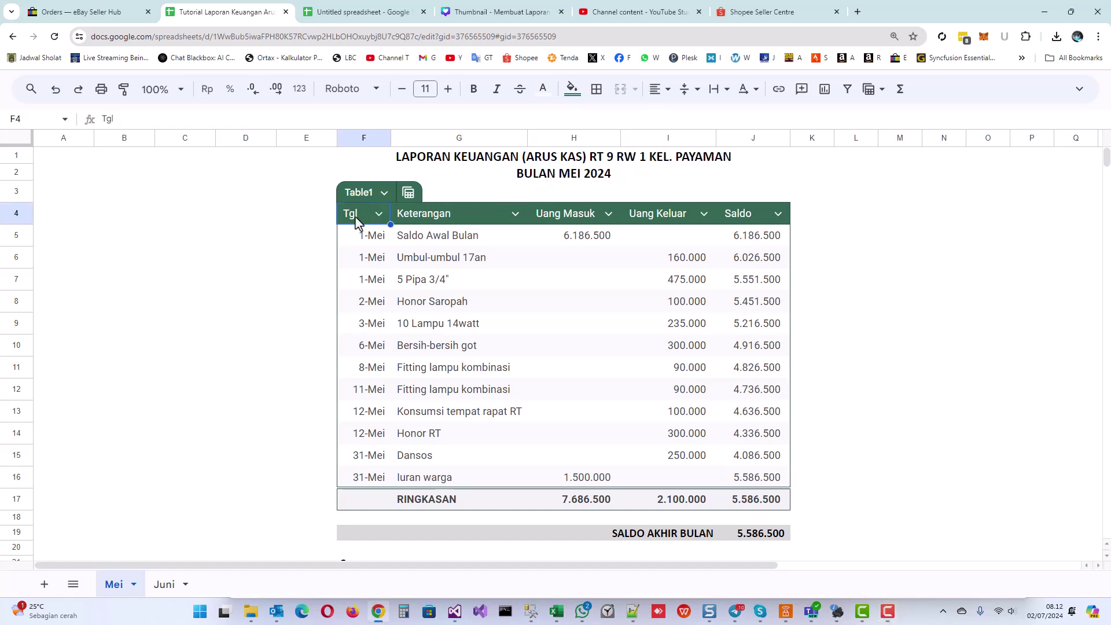
click(435, 217)
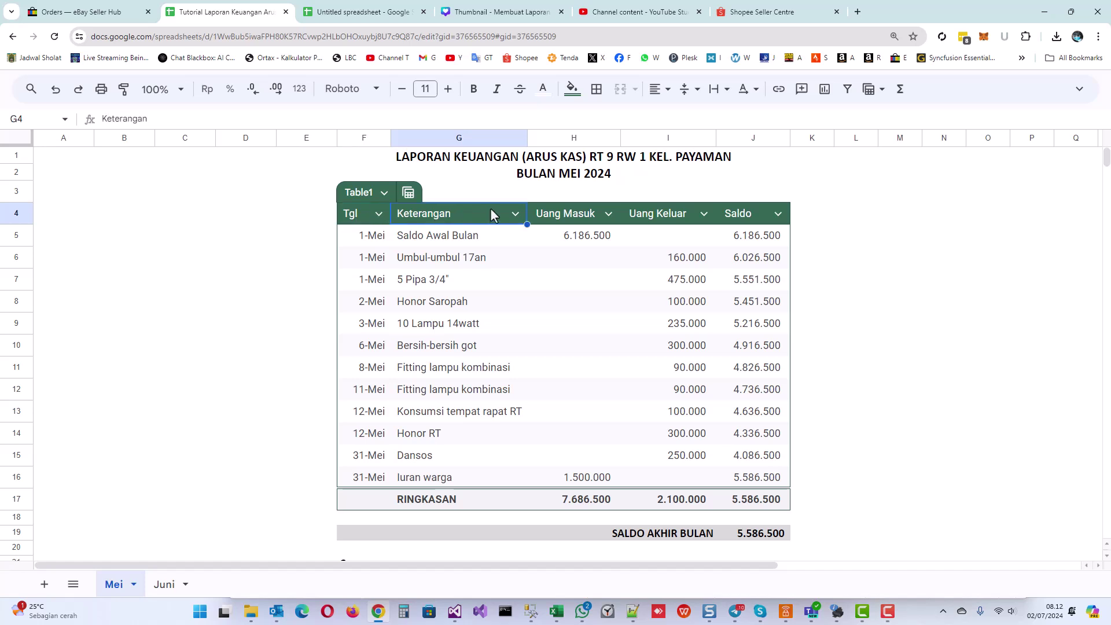
click(566, 218)
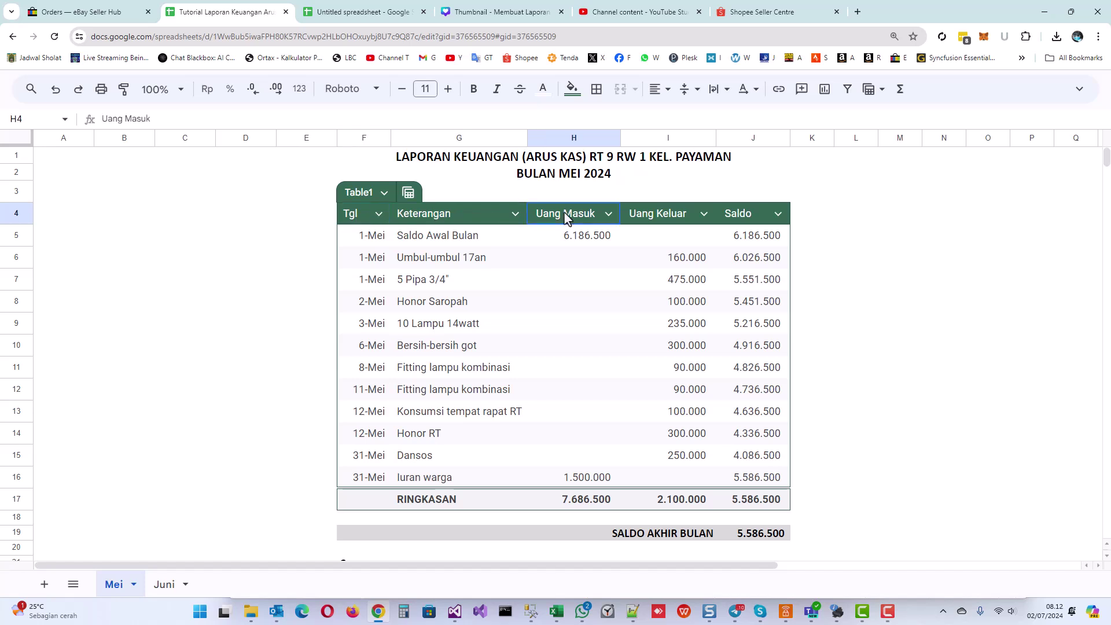
click(666, 216)
click(747, 217)
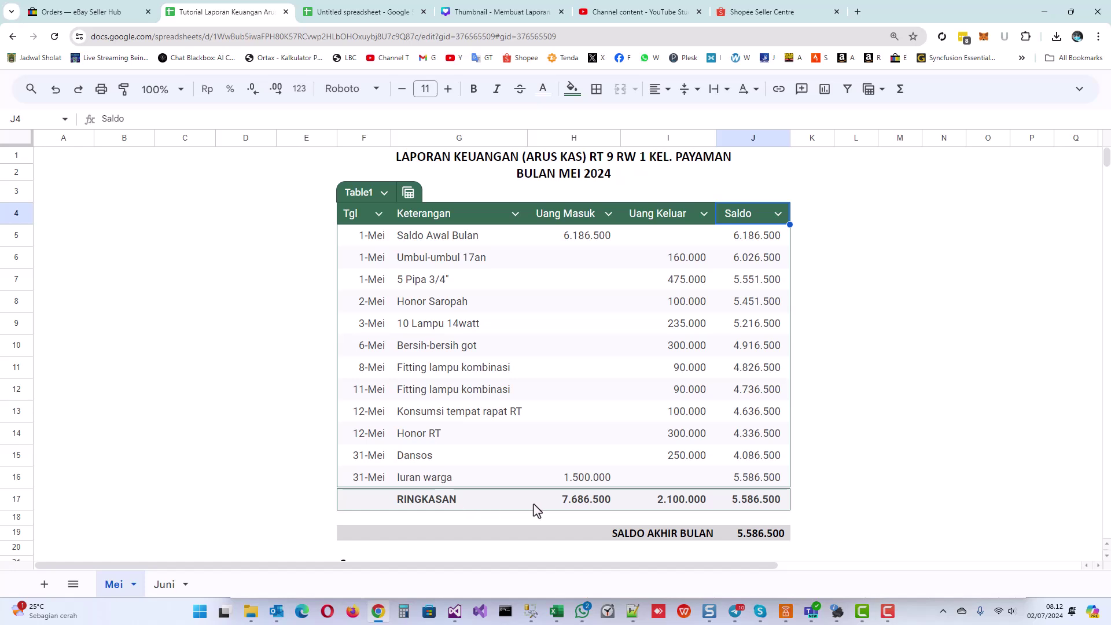
click(583, 507)
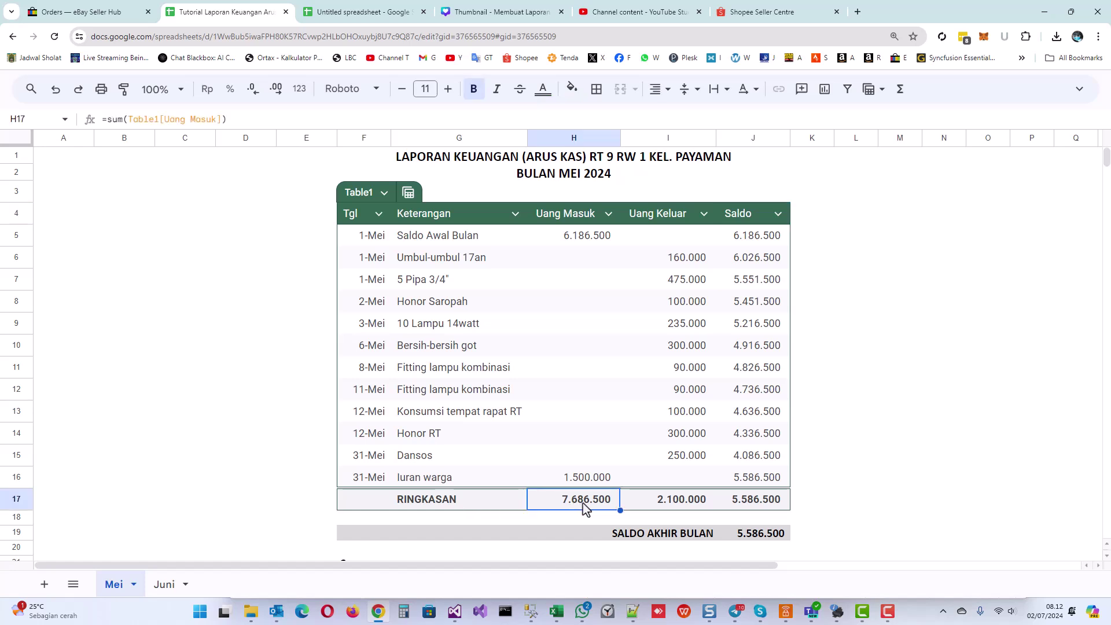
click(675, 502)
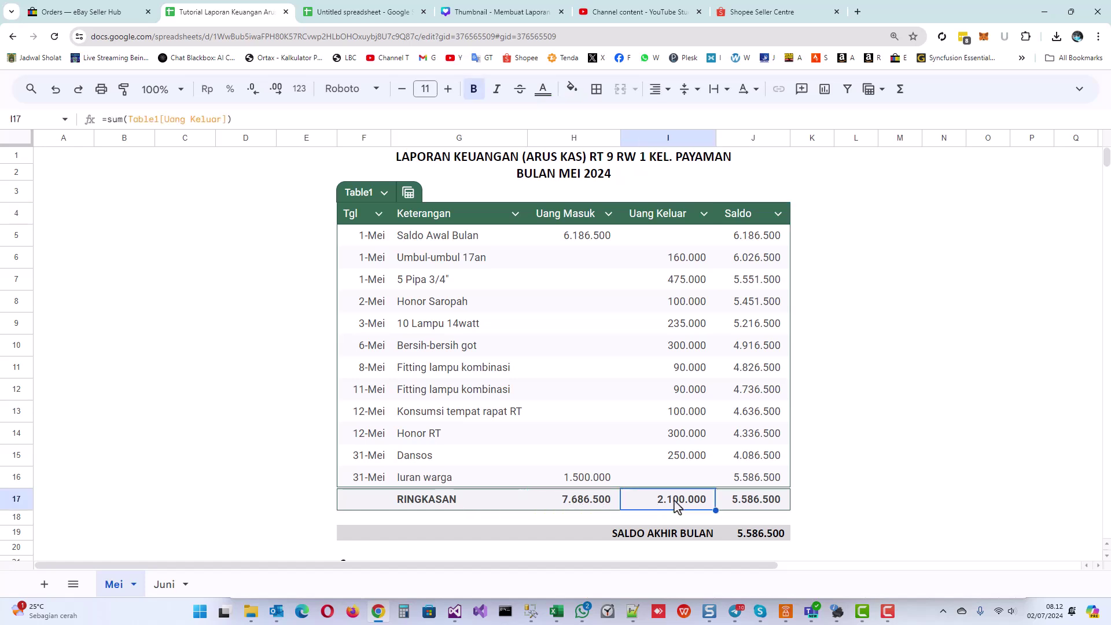
click(757, 508)
scroll(757, 506, down, 1)
scroll(757, 506, up, 1)
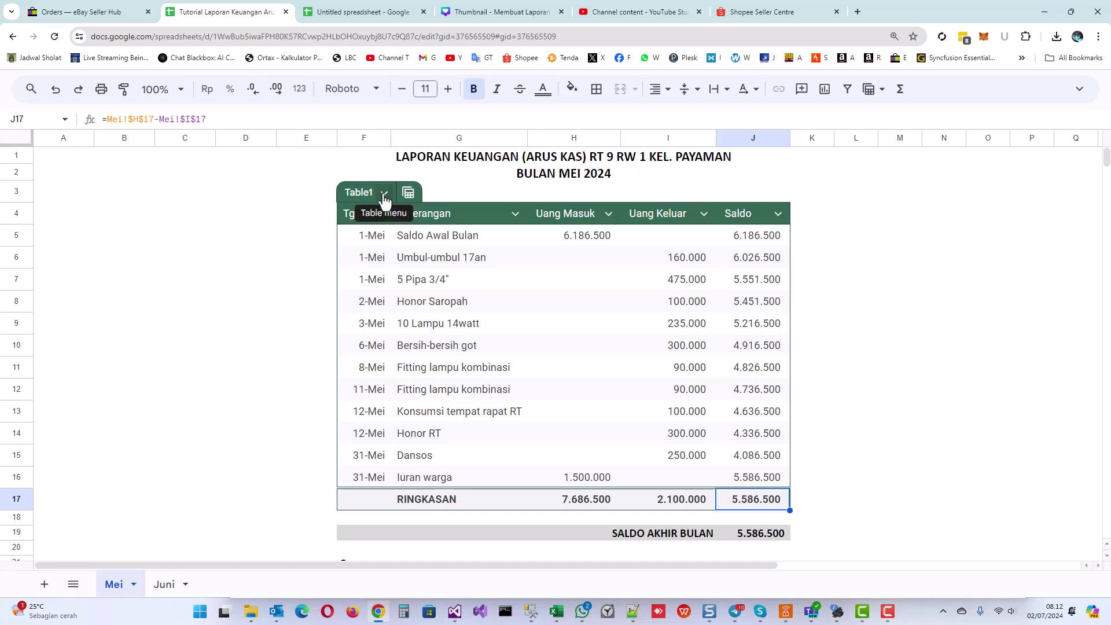
click(436, 196)
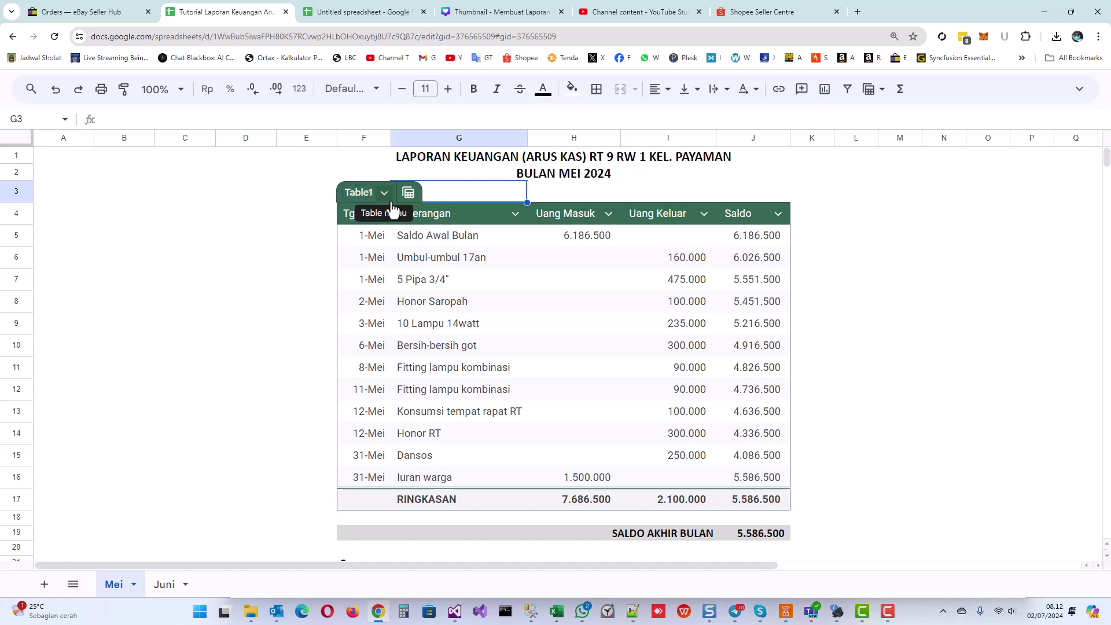
Preview the print layout of only the selected report range F1:J22, and leave the print settings without printing.
click(360, 161)
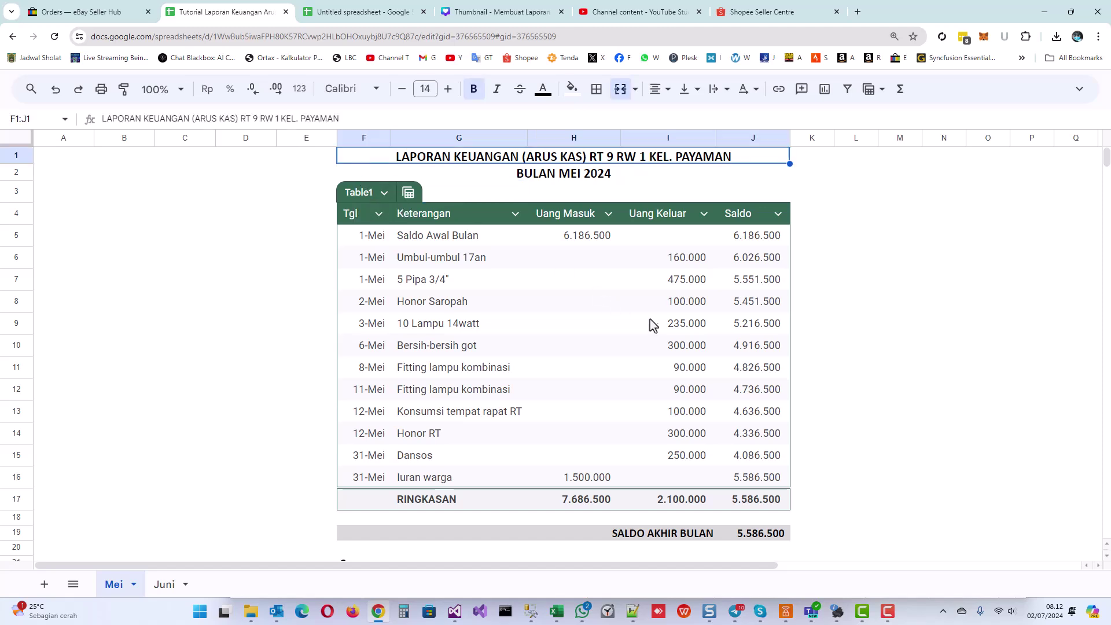
scroll(617, 301, down, 1)
shift+click(762, 521)
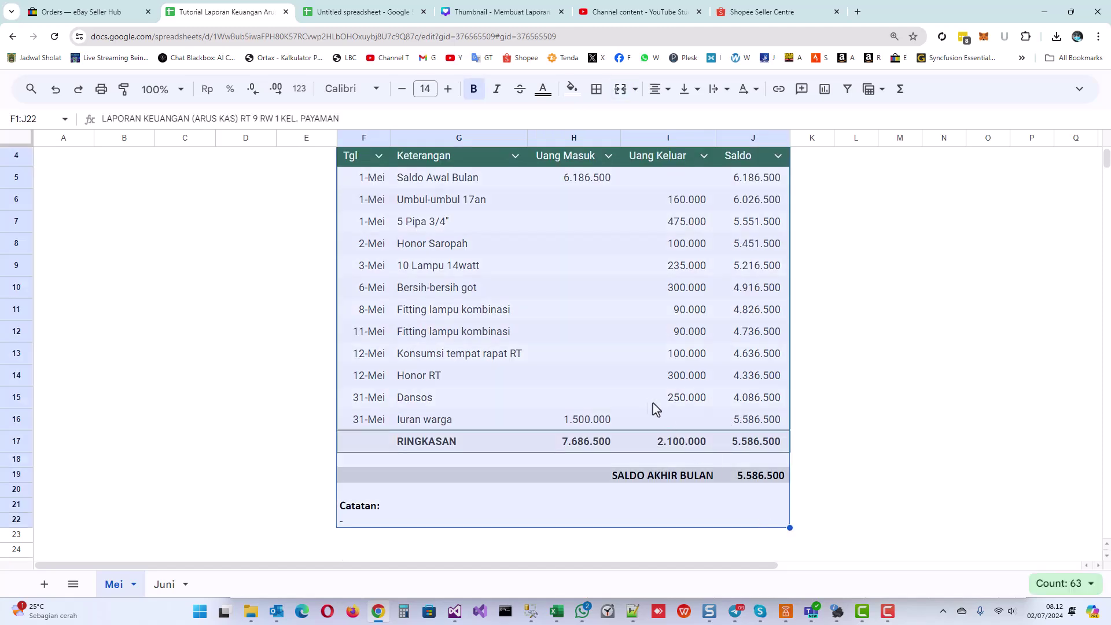
scroll(660, 414, up, 1)
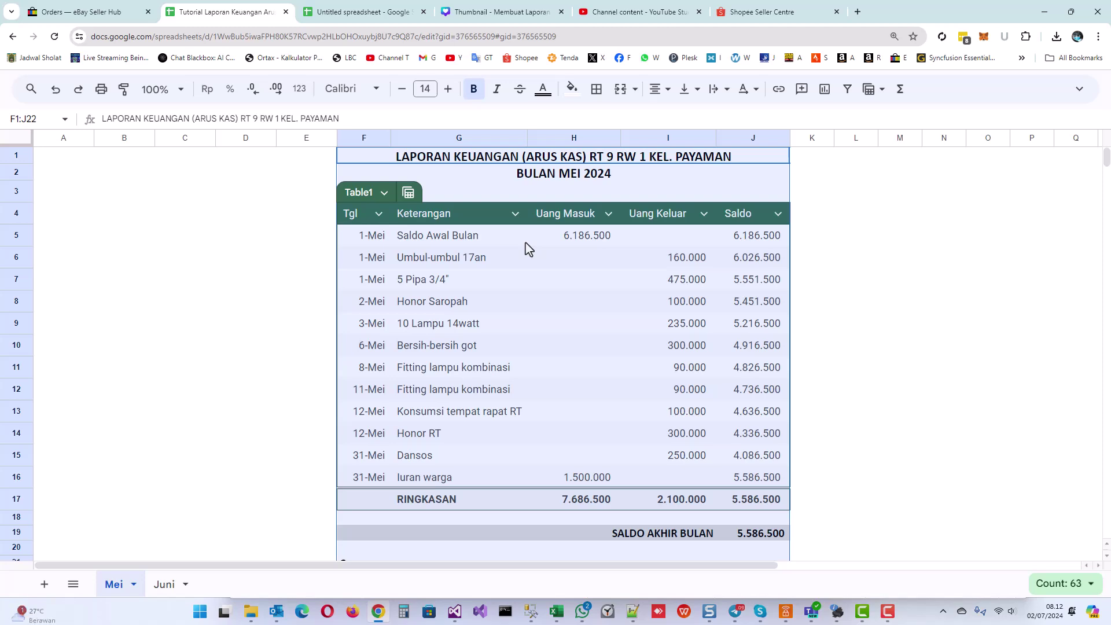
key(ctrl+p)
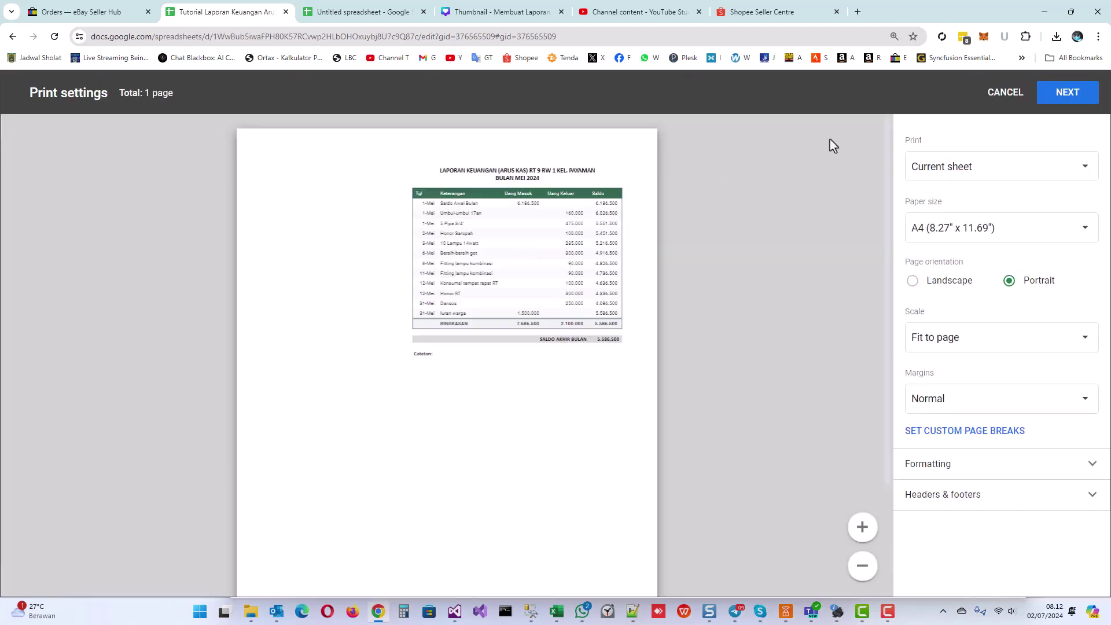
click(952, 169)
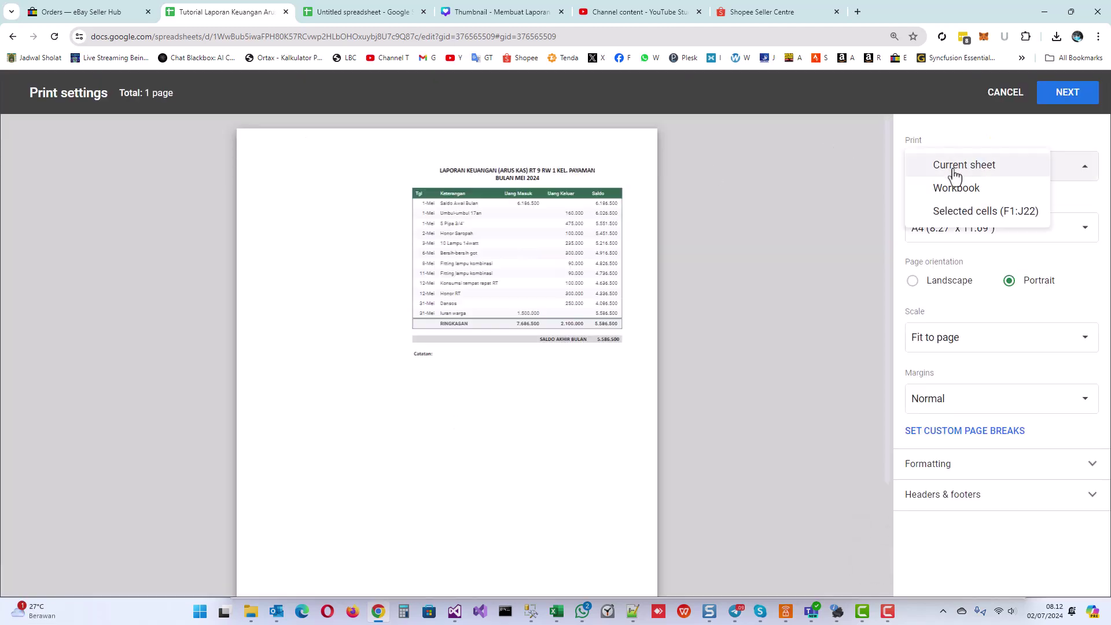
click(965, 216)
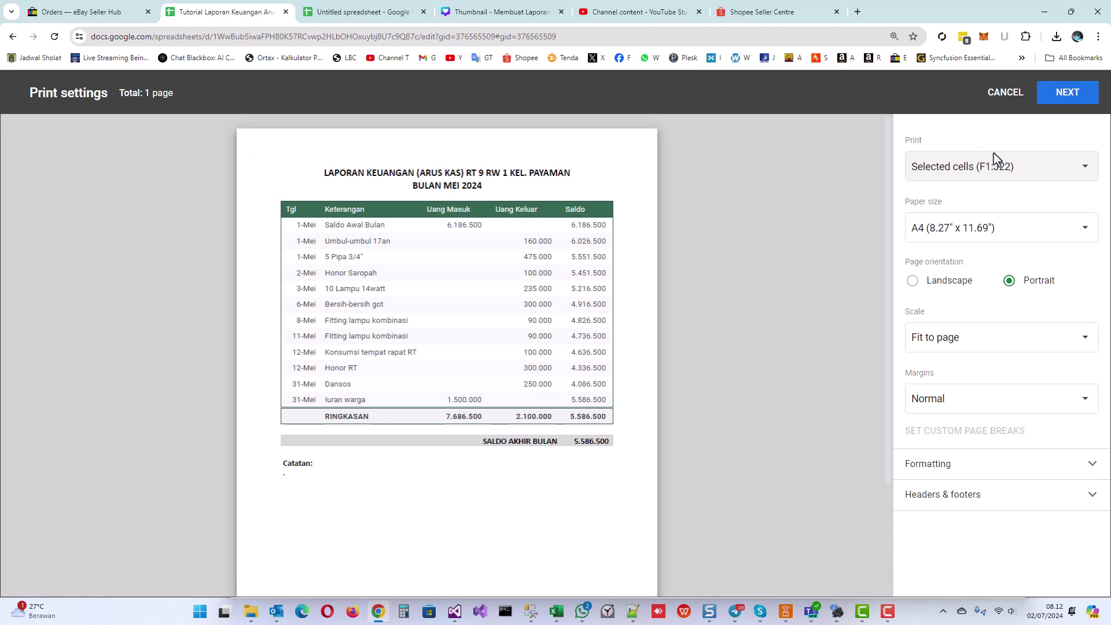
click(1006, 99)
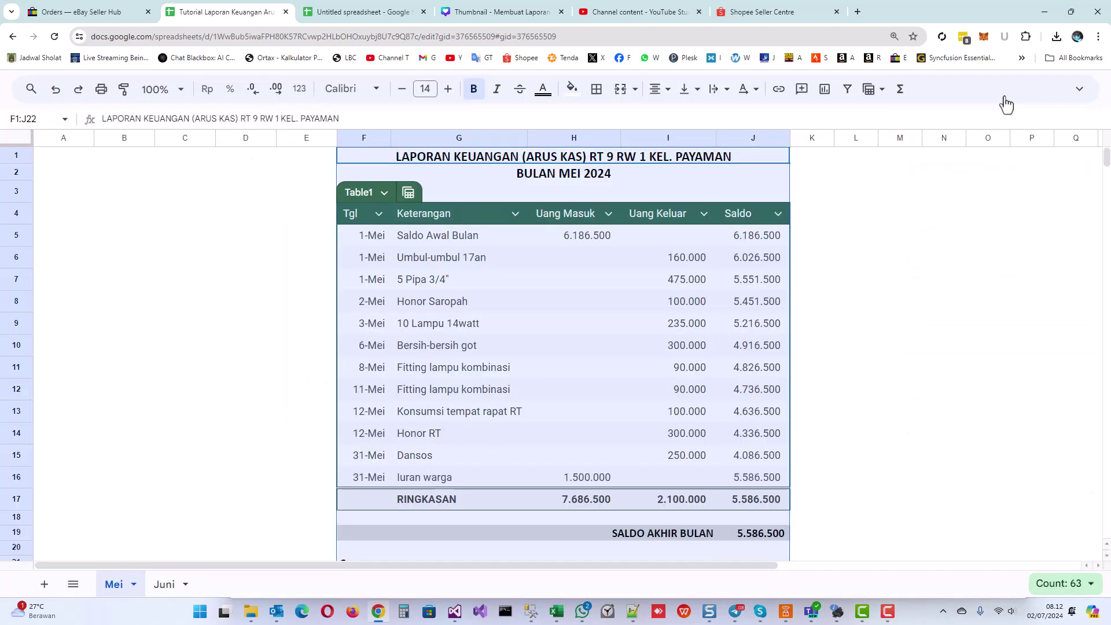
click(452, 192)
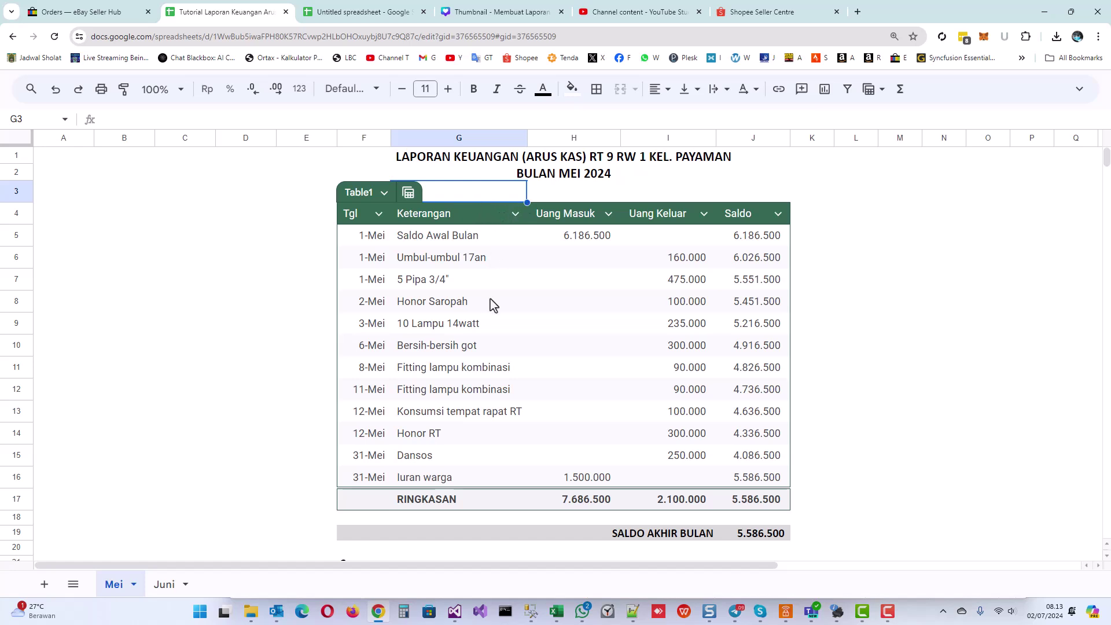
Compare the closing balance on the Mei sheet with the Saldo Awal Bulan row on the Juni sheet.
click(163, 585)
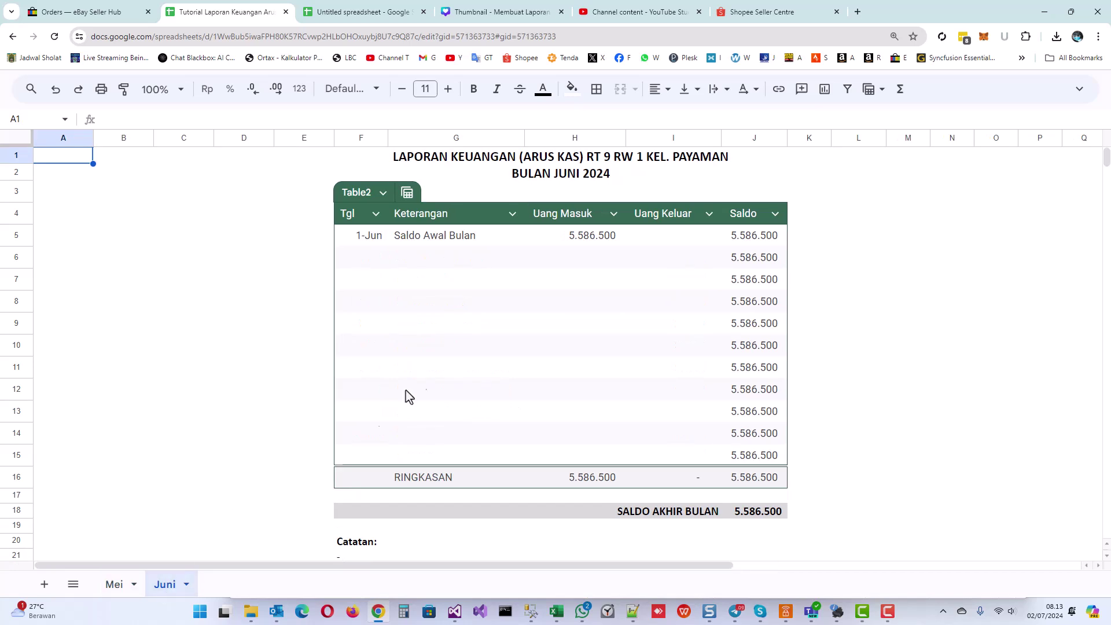
click(114, 585)
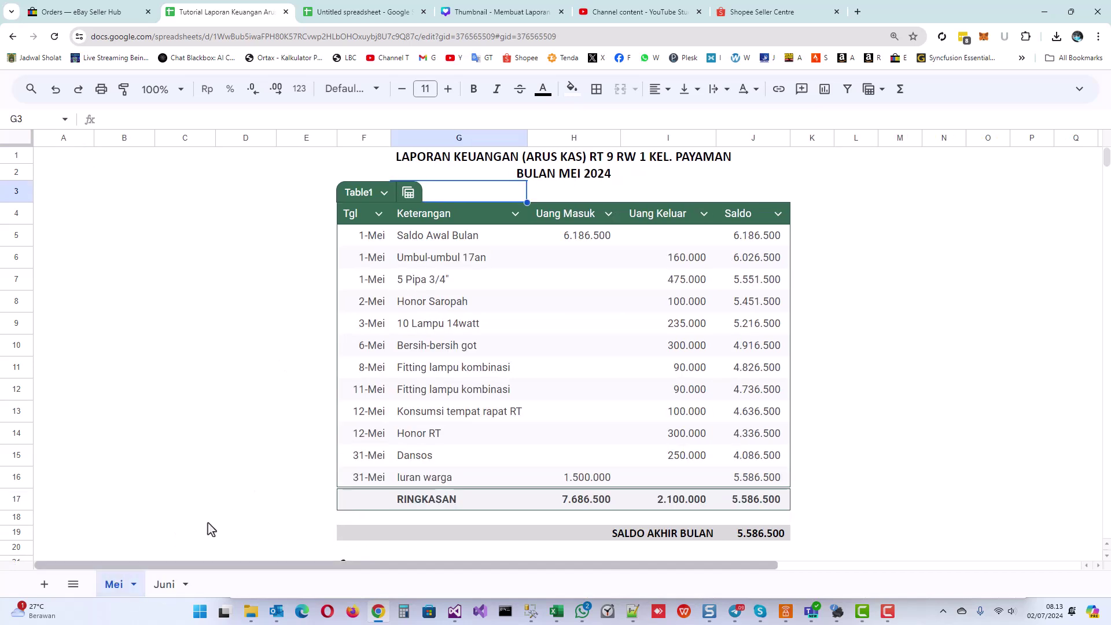
click(742, 503)
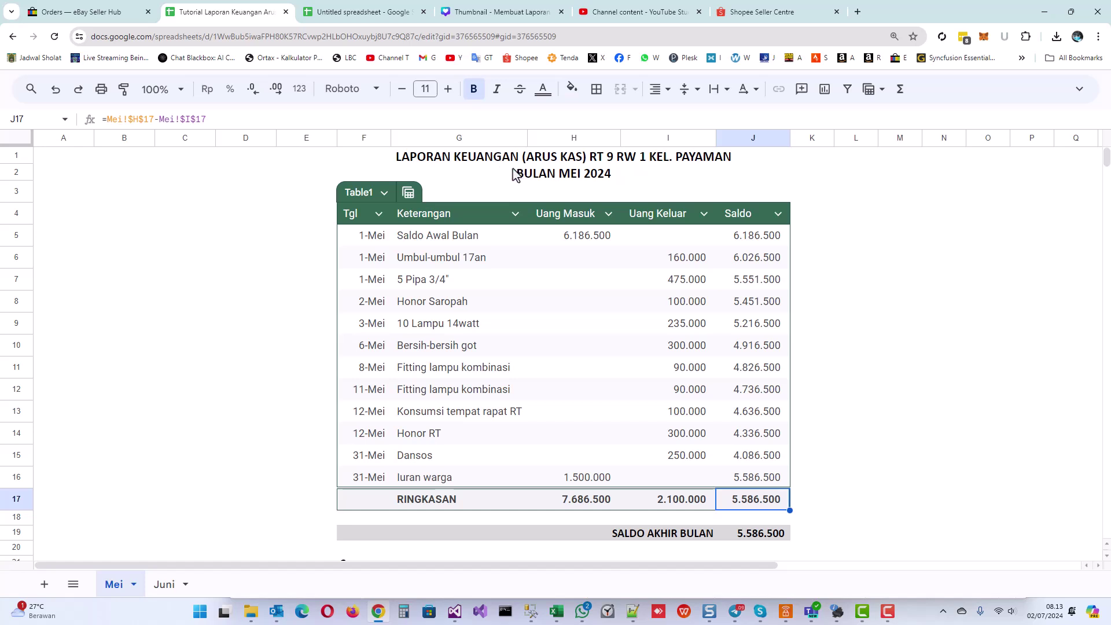
click(160, 585)
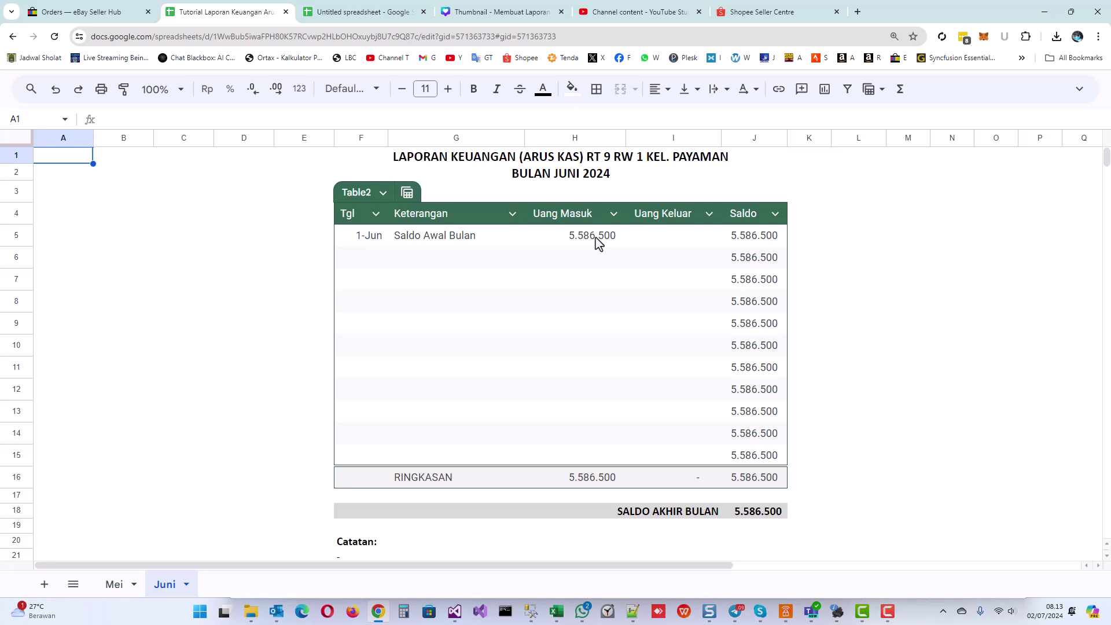
click(600, 244)
click(462, 239)
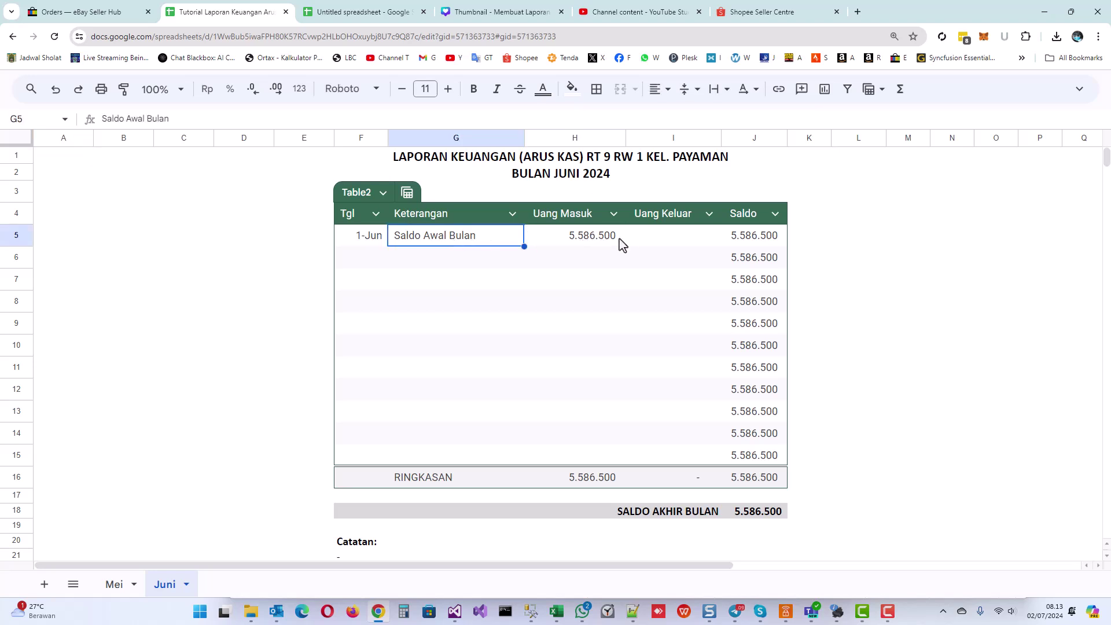
click(117, 586)
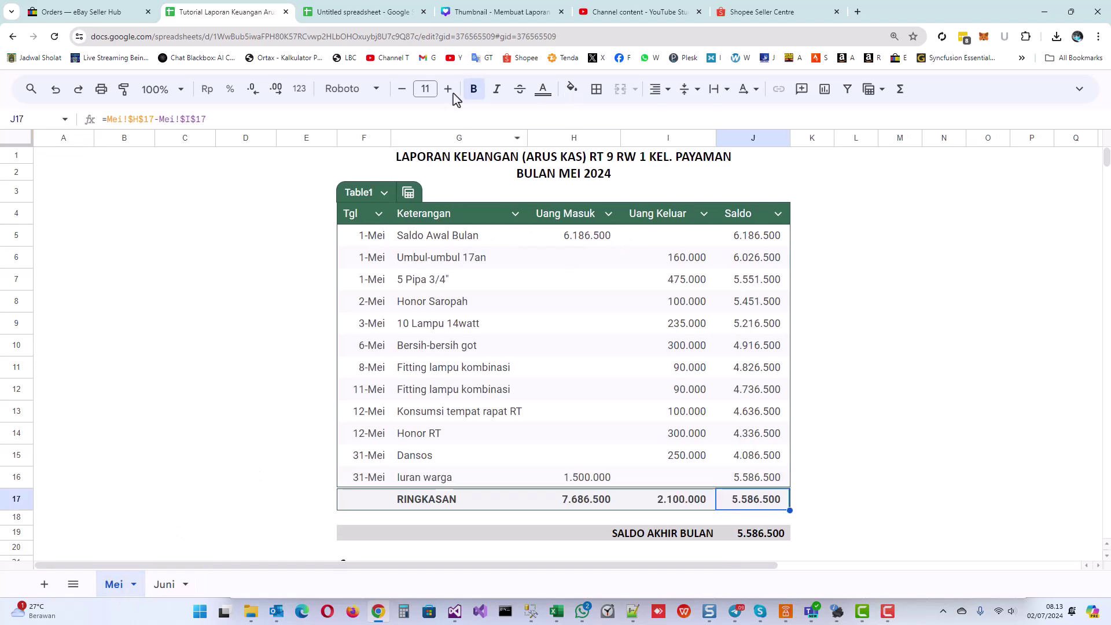
In the untitled spreadsheet, convert the cash-flow range F4:J16 including its headers to a table.
click(381, 15)
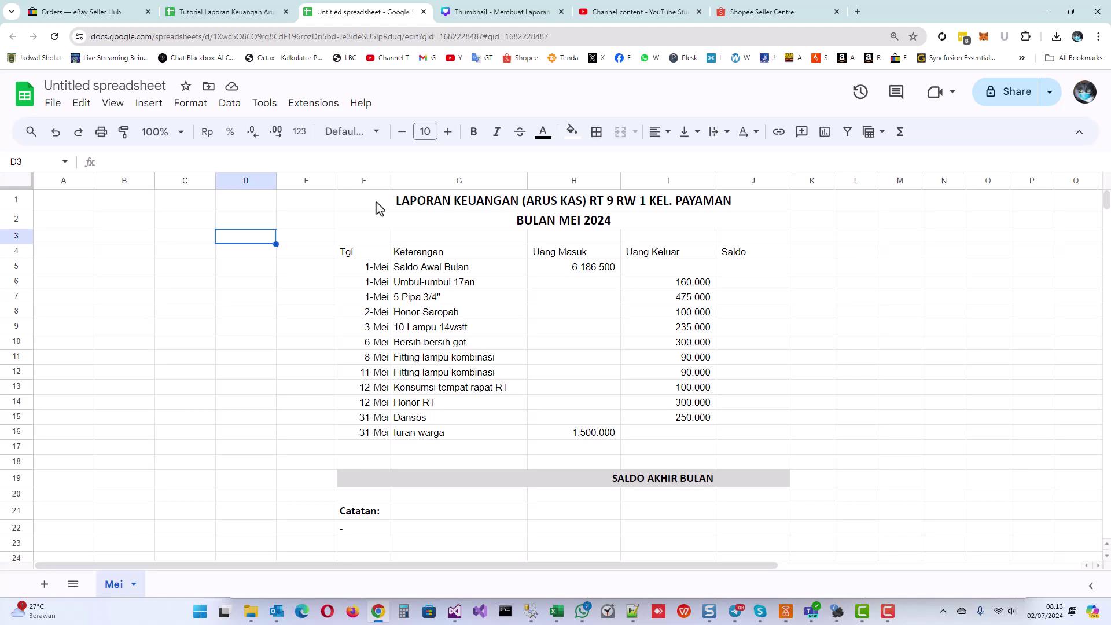
click(241, 17)
click(336, 18)
drag(367, 255, 735, 443)
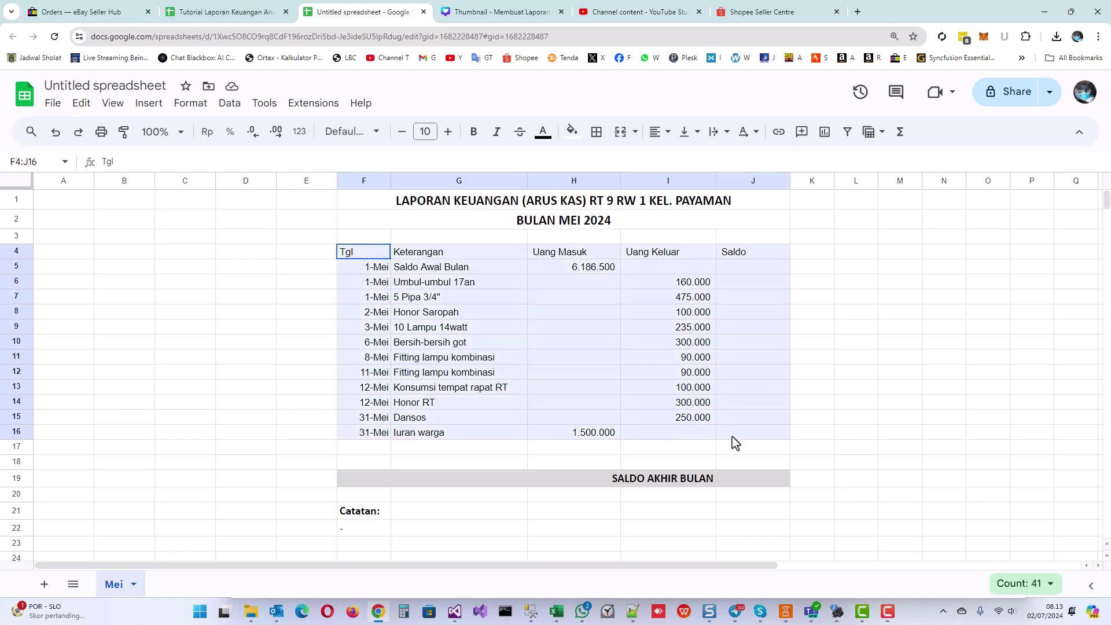
drag(734, 443, 735, 442)
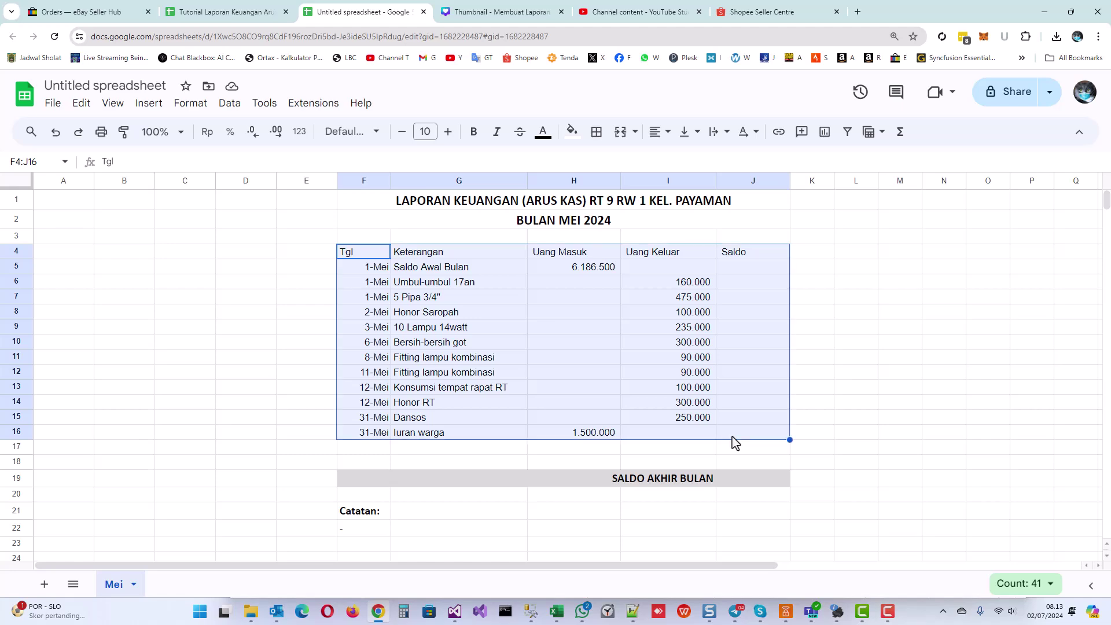
right_click(379, 258)
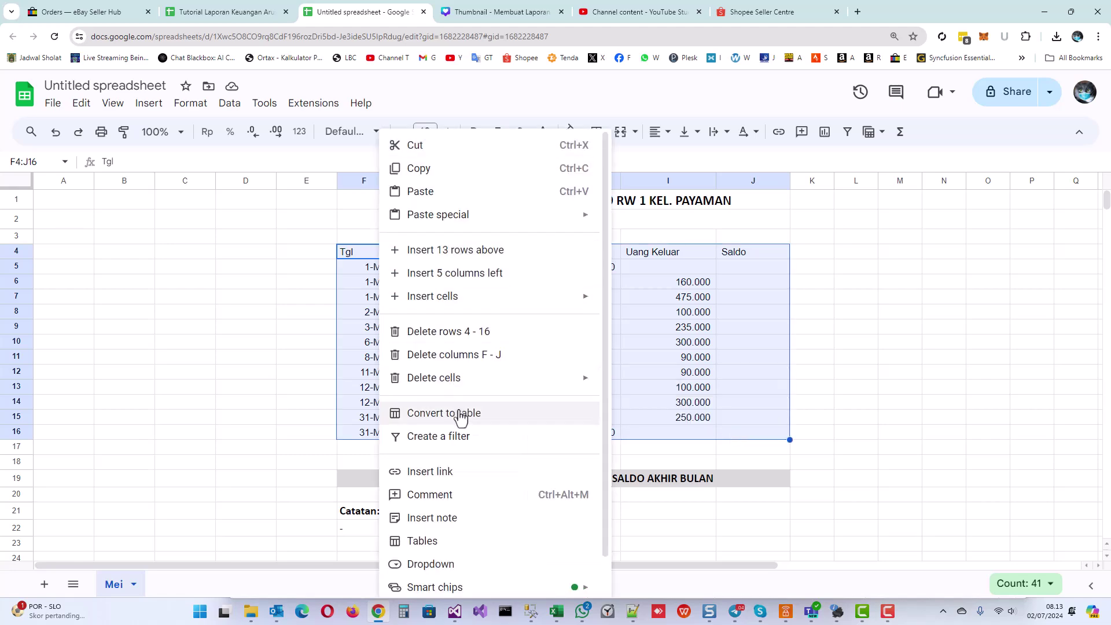
click(462, 413)
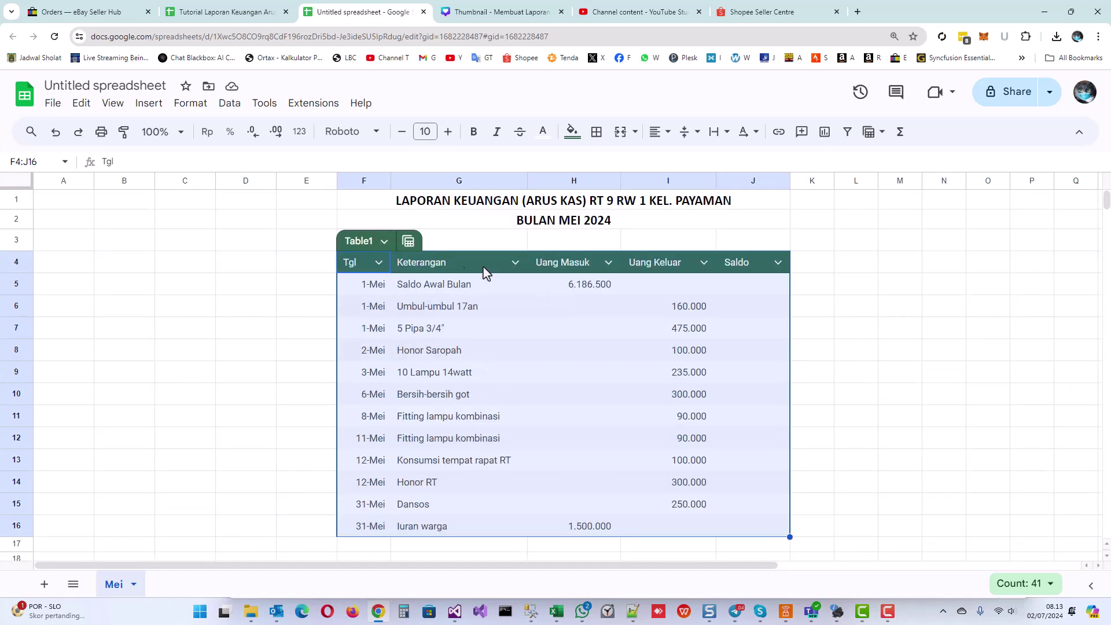
Rename the cash-flow table to Mei.
click(355, 242)
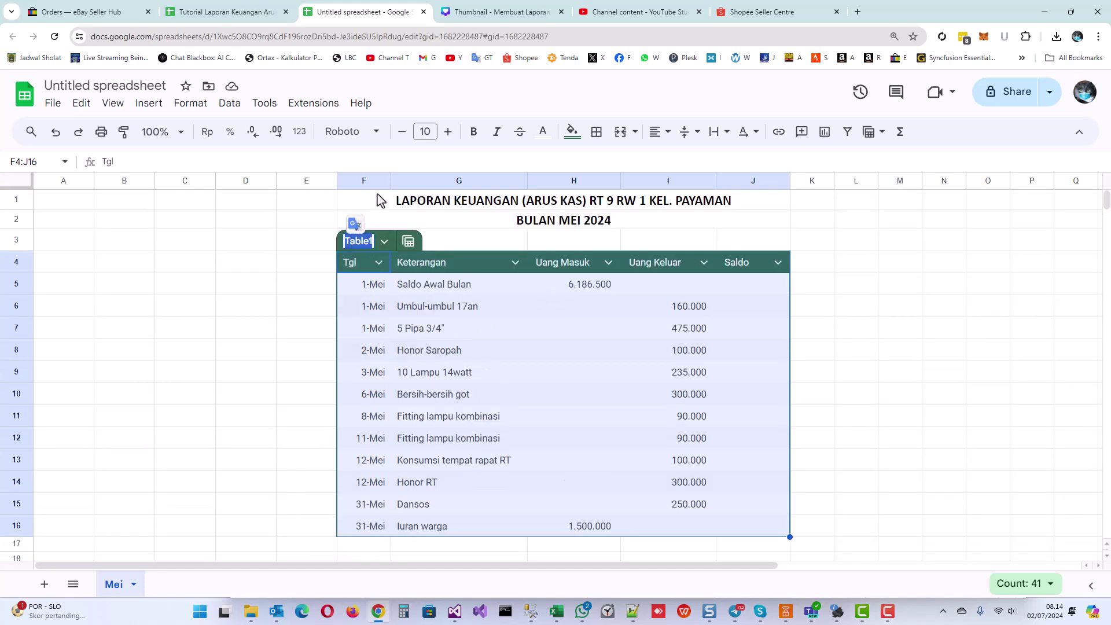
text(Mei)
key(Return)
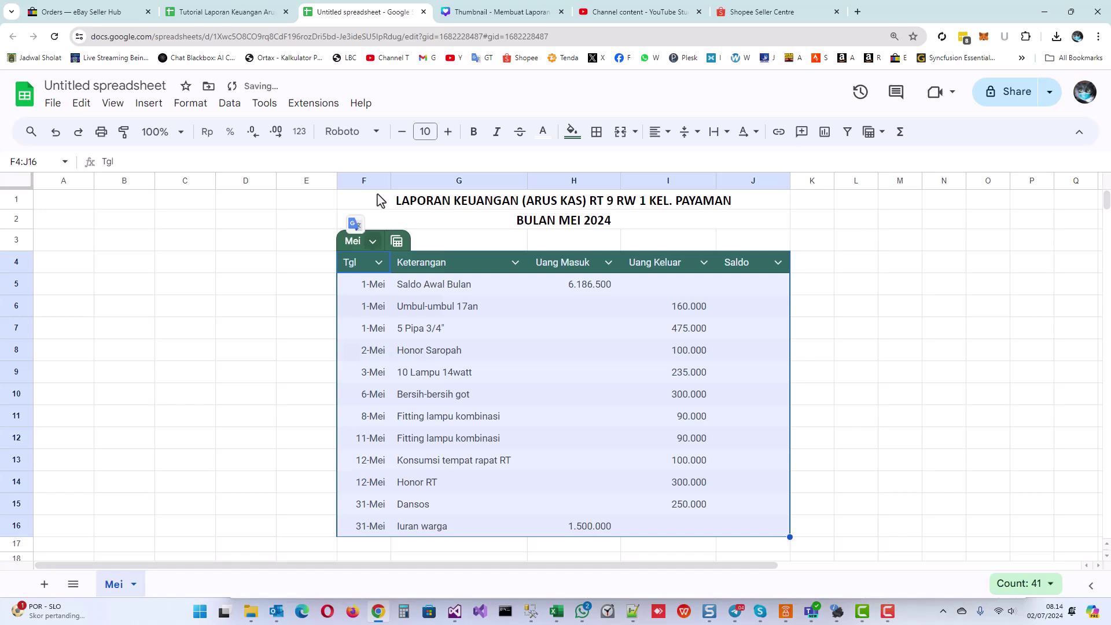
click(493, 294)
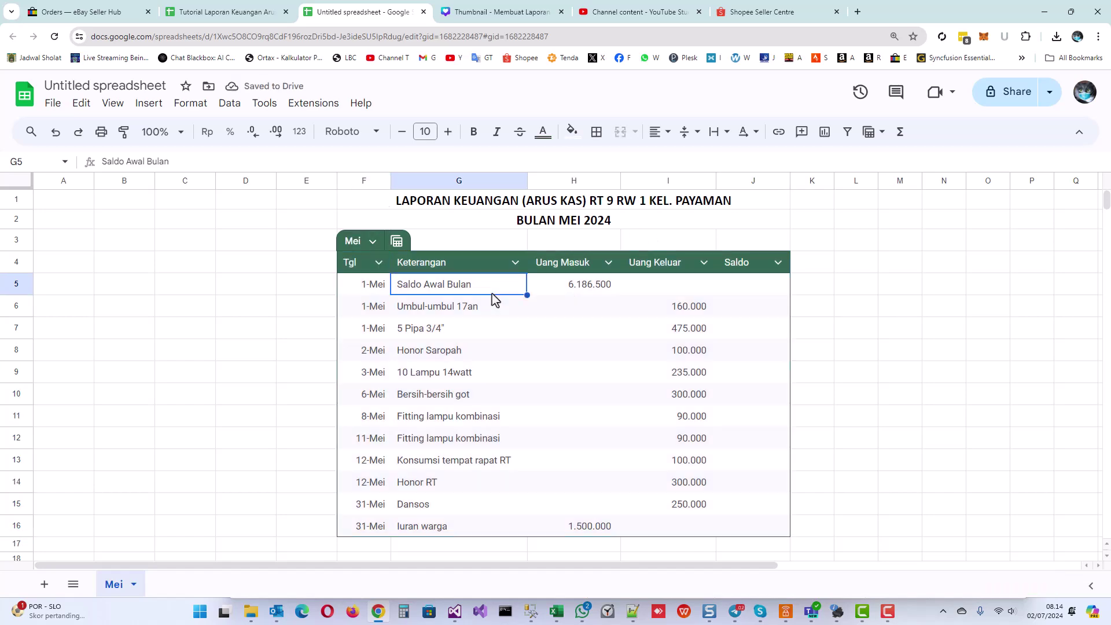
Begin the Saldo formula in J5 with the cumulative Uang Masuk sum, =sum($H$5:H5), anchoring only the starting cell.
click(745, 292)
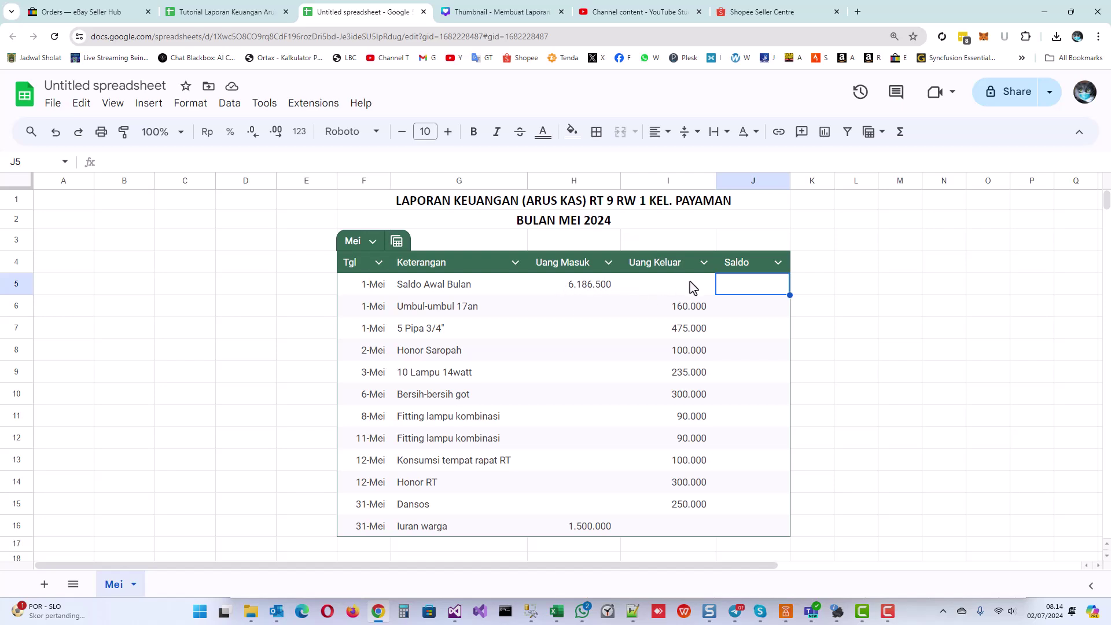
click(662, 287)
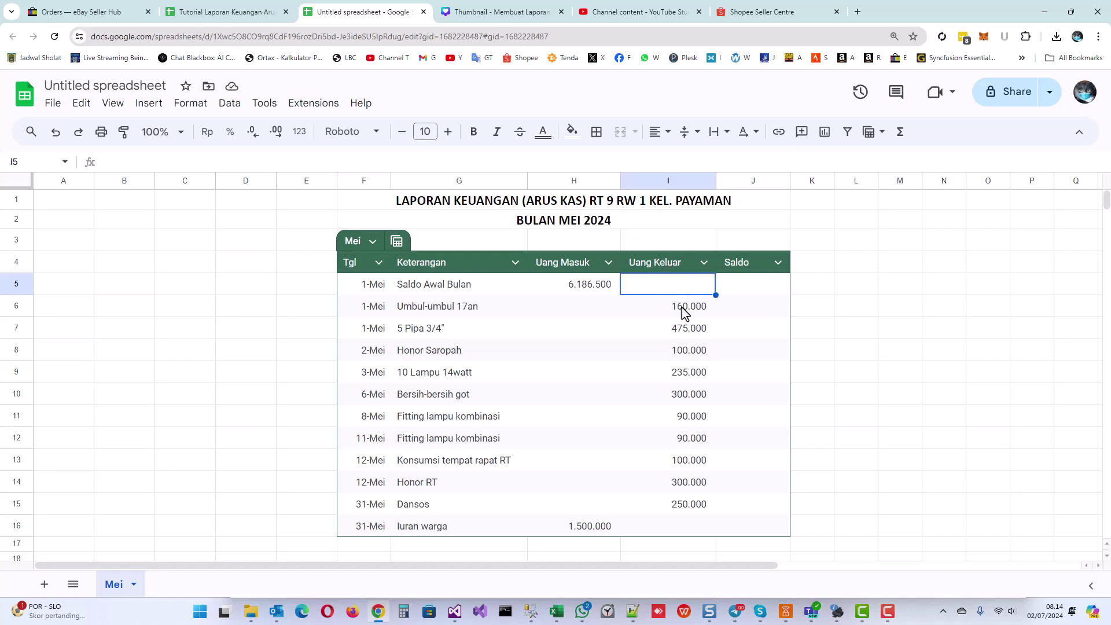
click(740, 291)
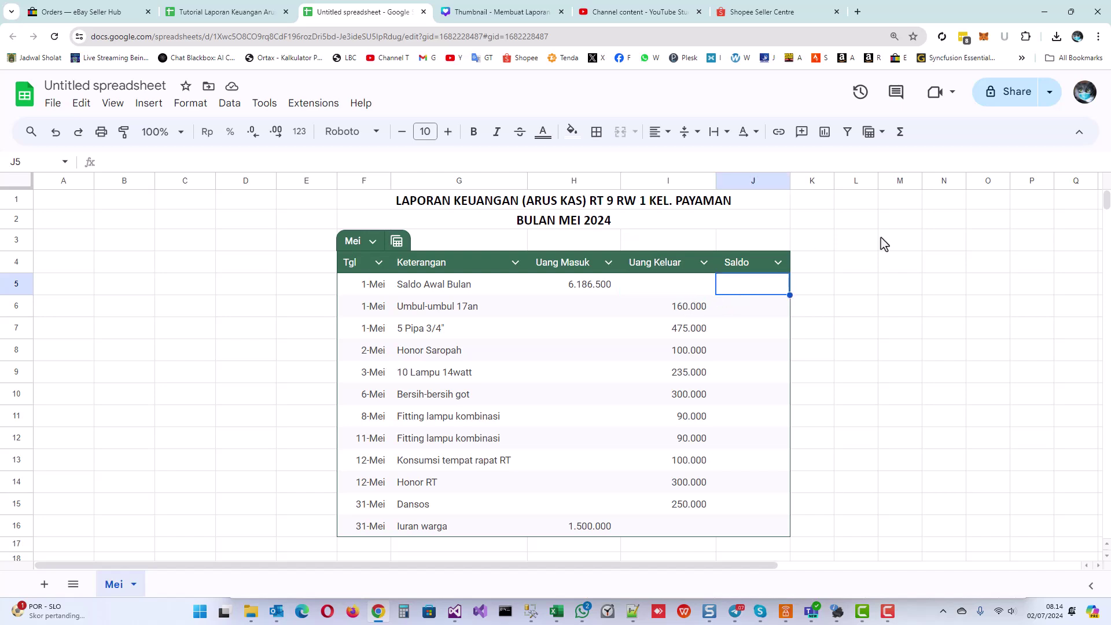
text(=sum()
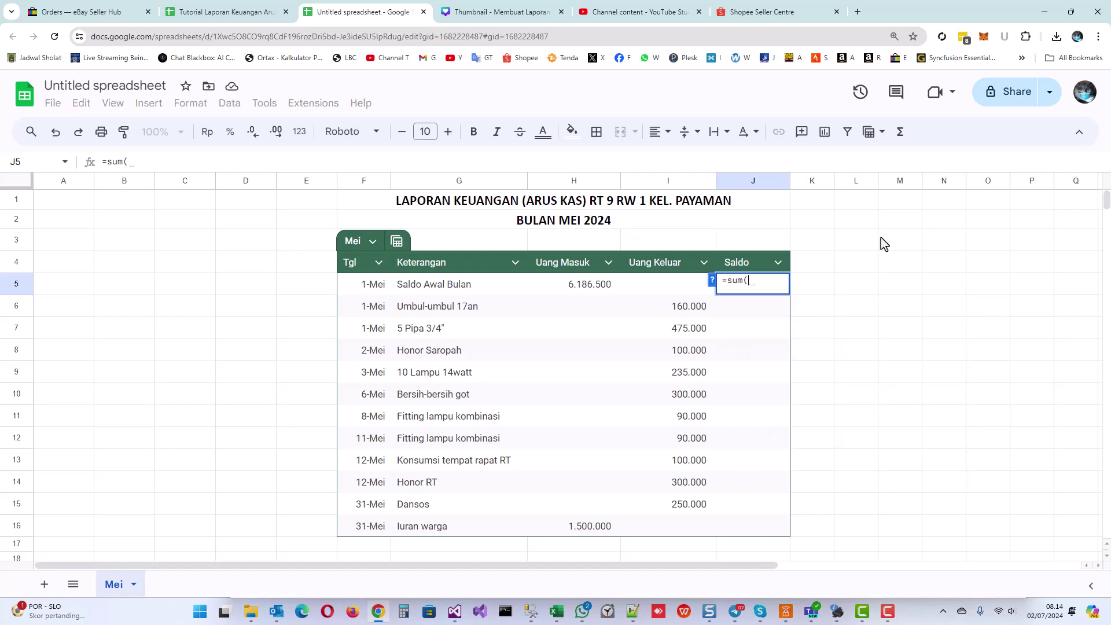
click(577, 290)
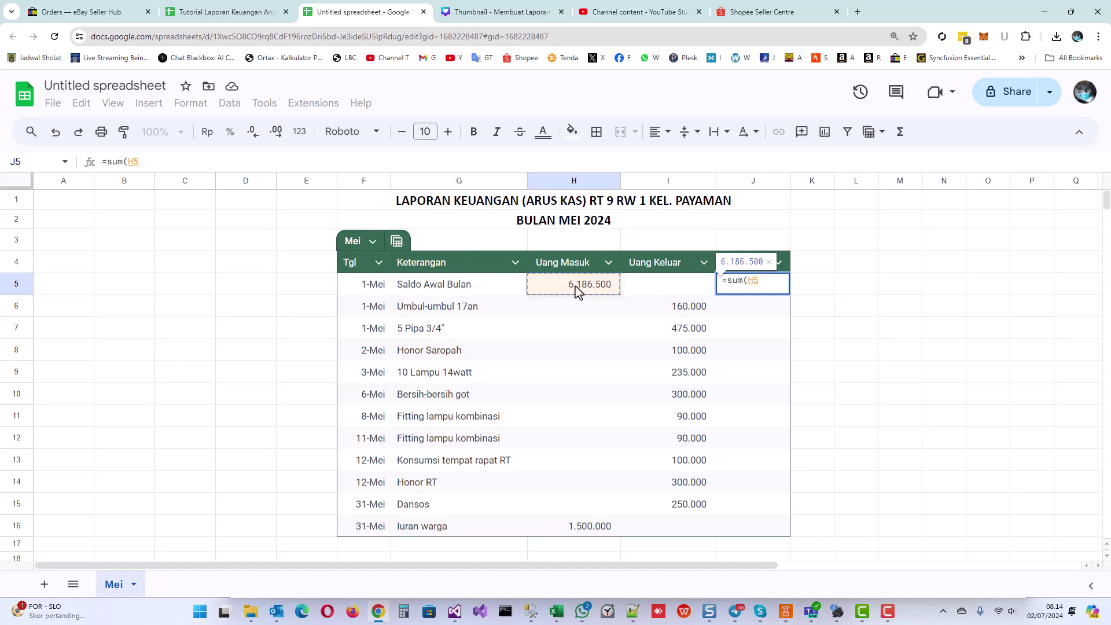
key(F4)
text(:H)
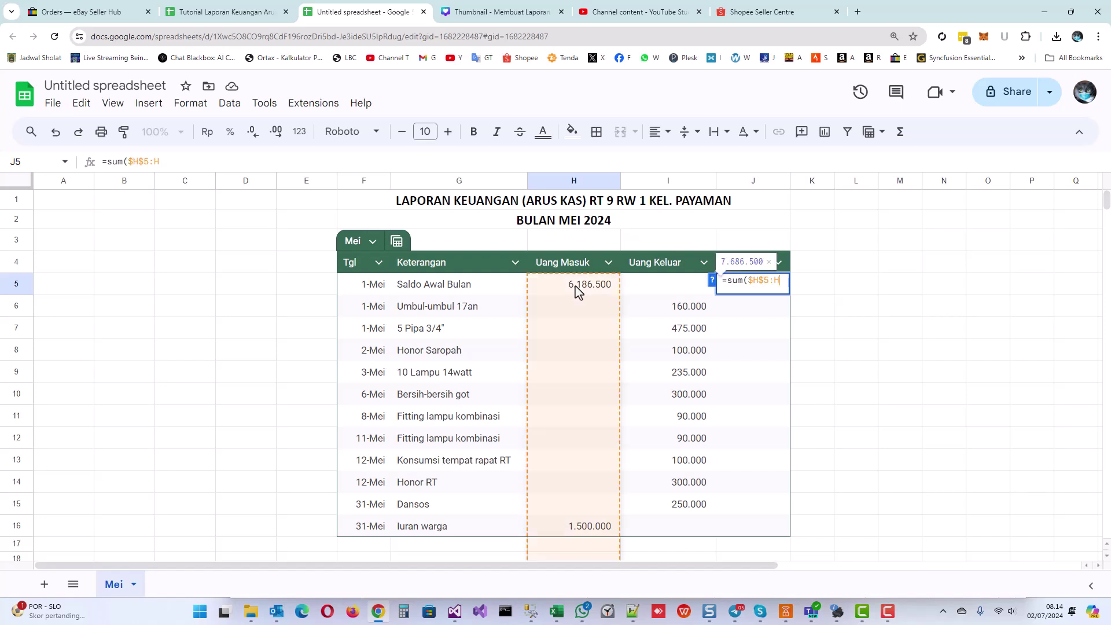
click(576, 288)
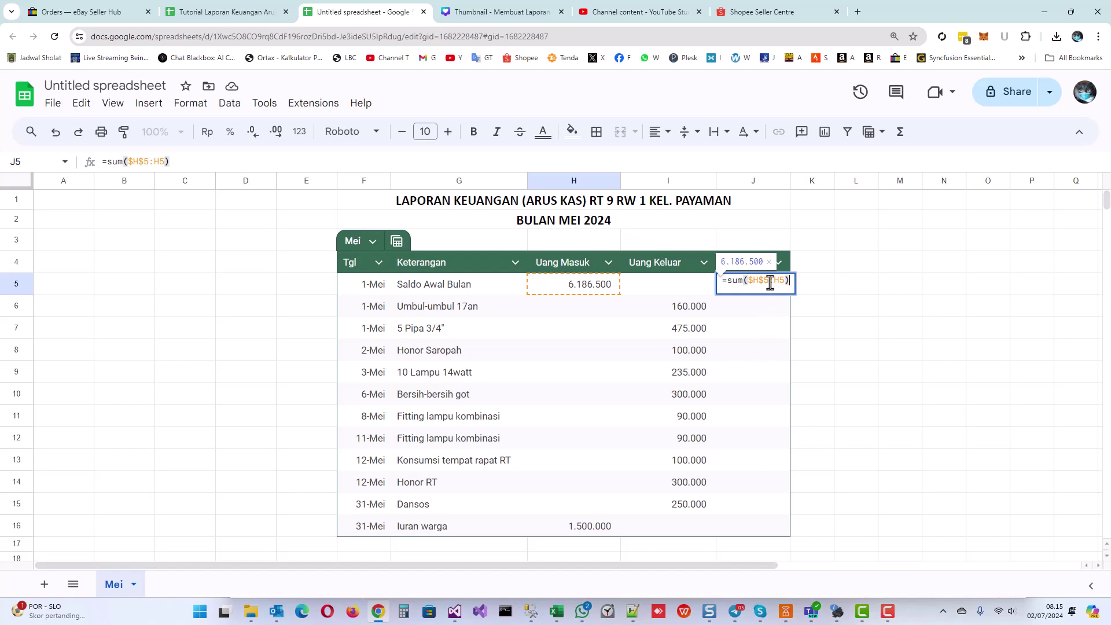
mouse_move(770, 281)
mouse_down()
mouse_move(749, 281)
mouse_move(786, 281)
mouse_up()
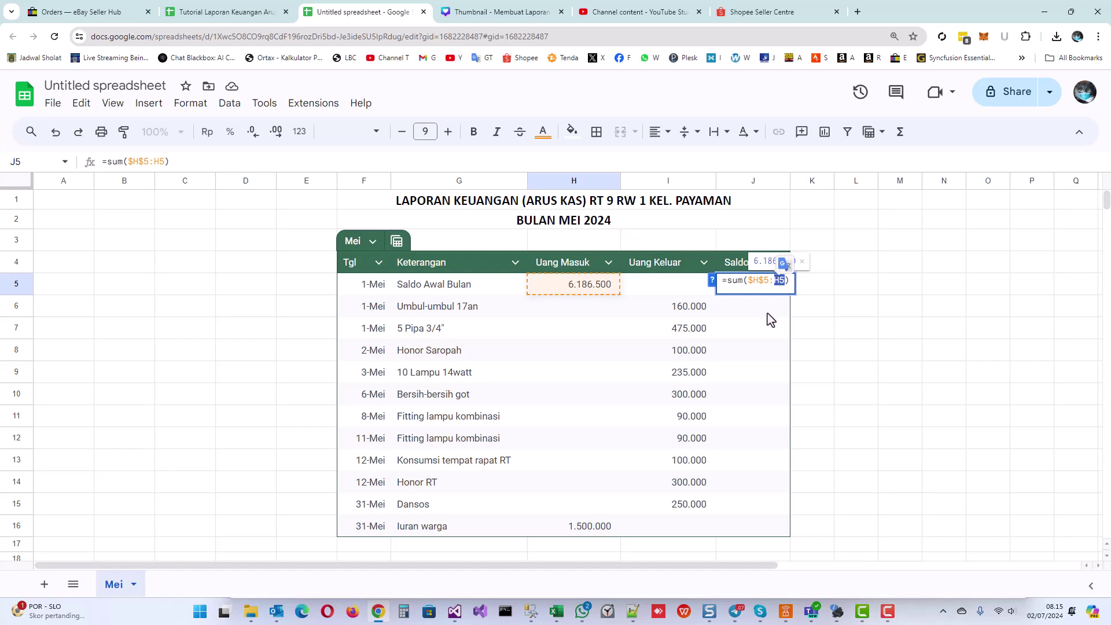
click(771, 281)
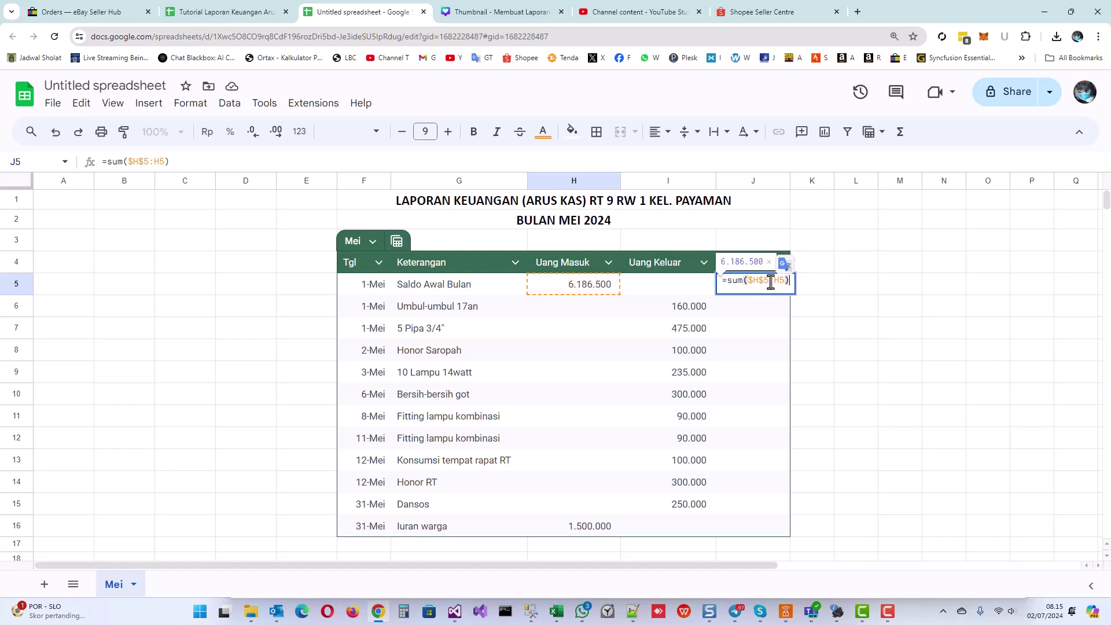
Complete the J5 formula by subtracting sum($I$5:I5) for Uang Keluar, and accept the suggested autofill for the remaining Saldo rows.
text(-sum()
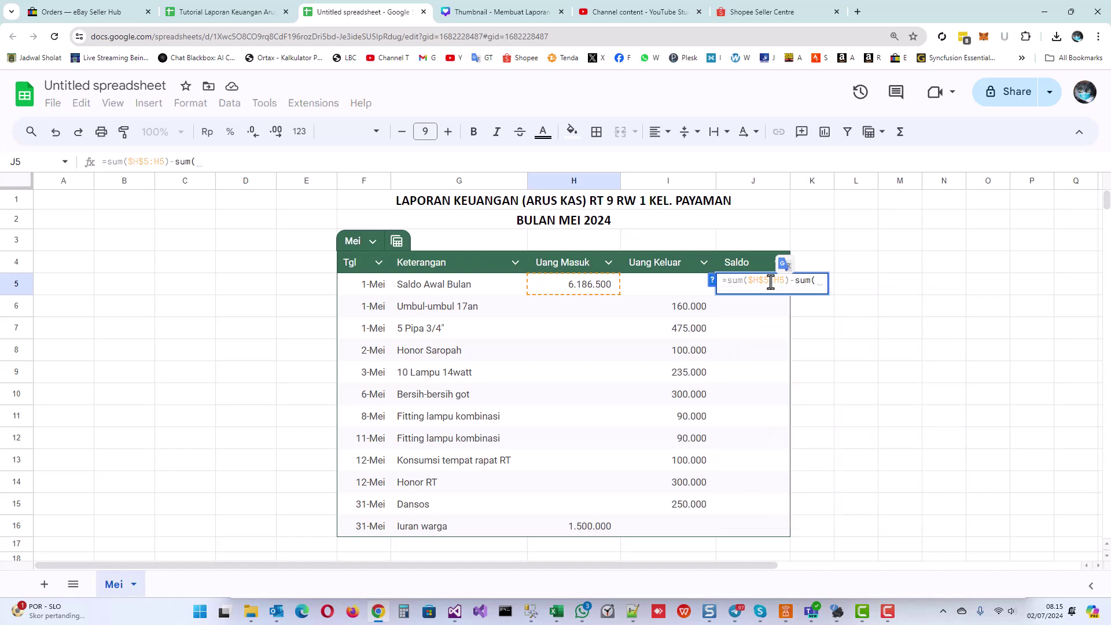
click(672, 286)
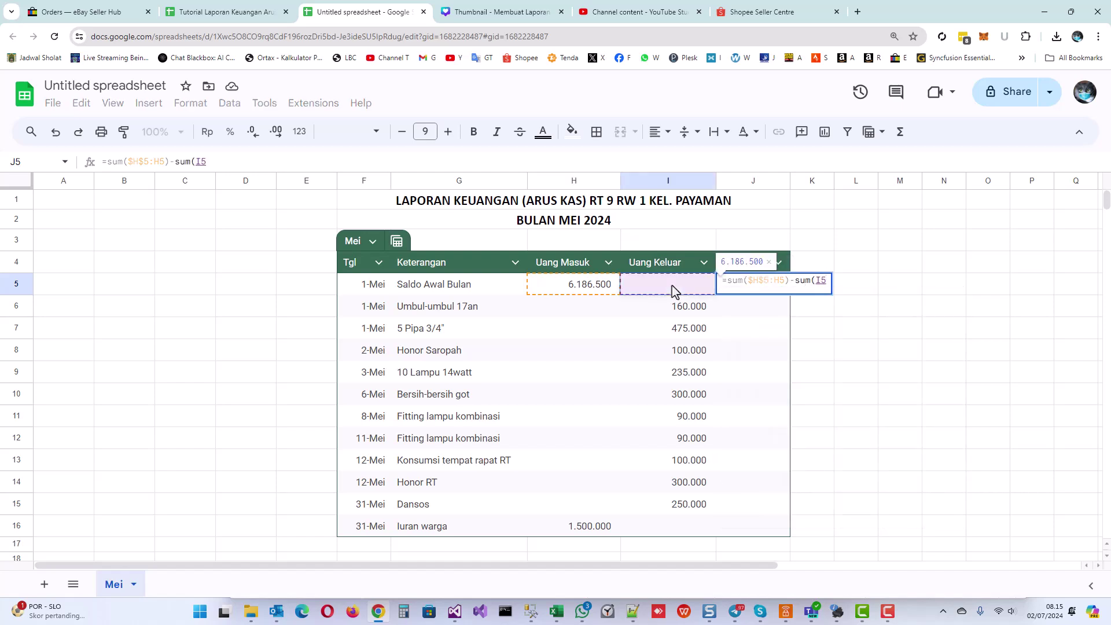
key(F4)
text(:I5))
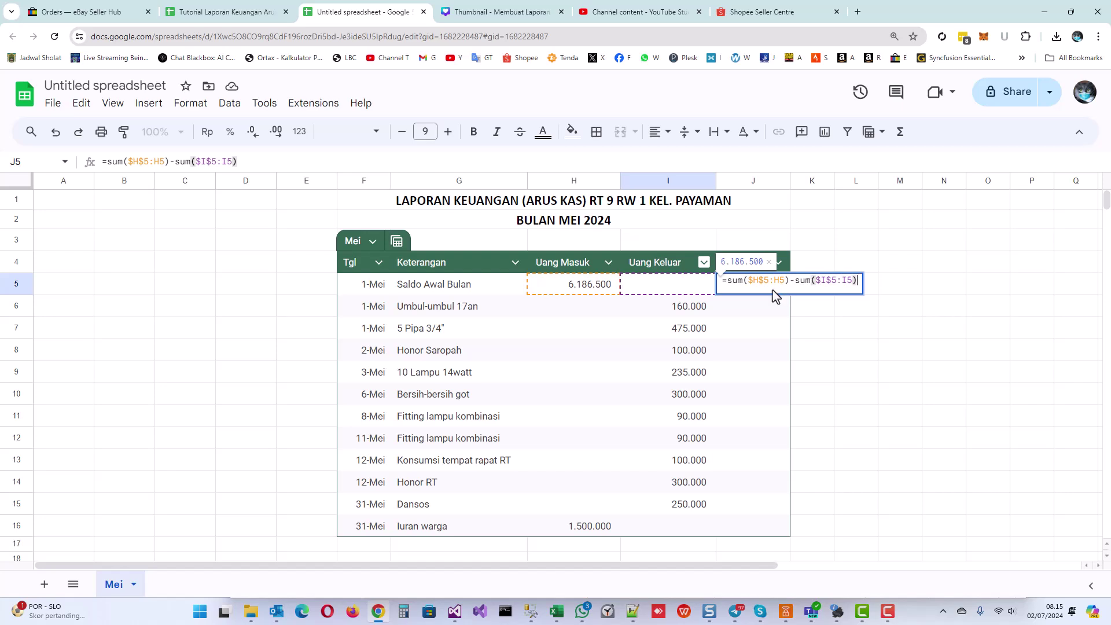
key(Return)
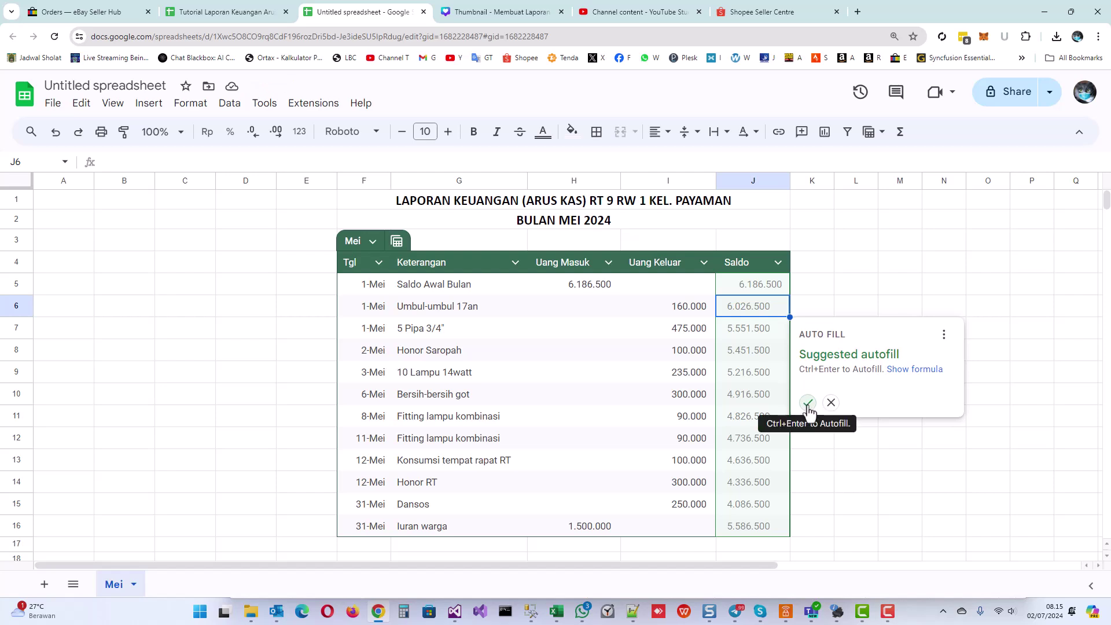
click(808, 406)
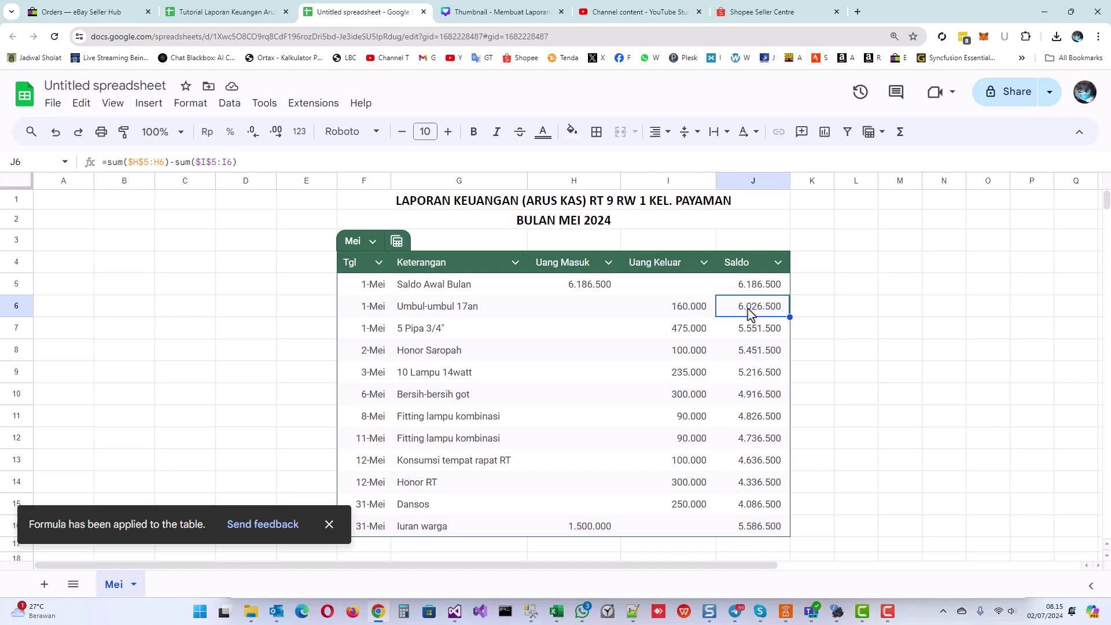
Check the Umbul-umbul 17an balance with a temporary formula =H5-I6 in L6, widen column L to read it, and clear the formula.
click(585, 288)
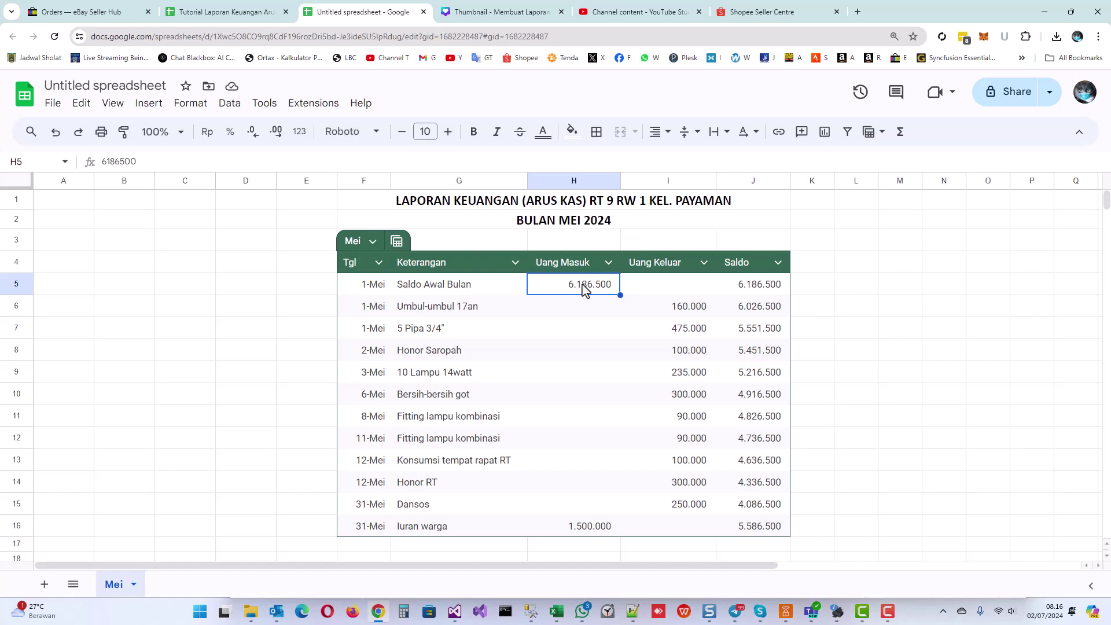
click(679, 309)
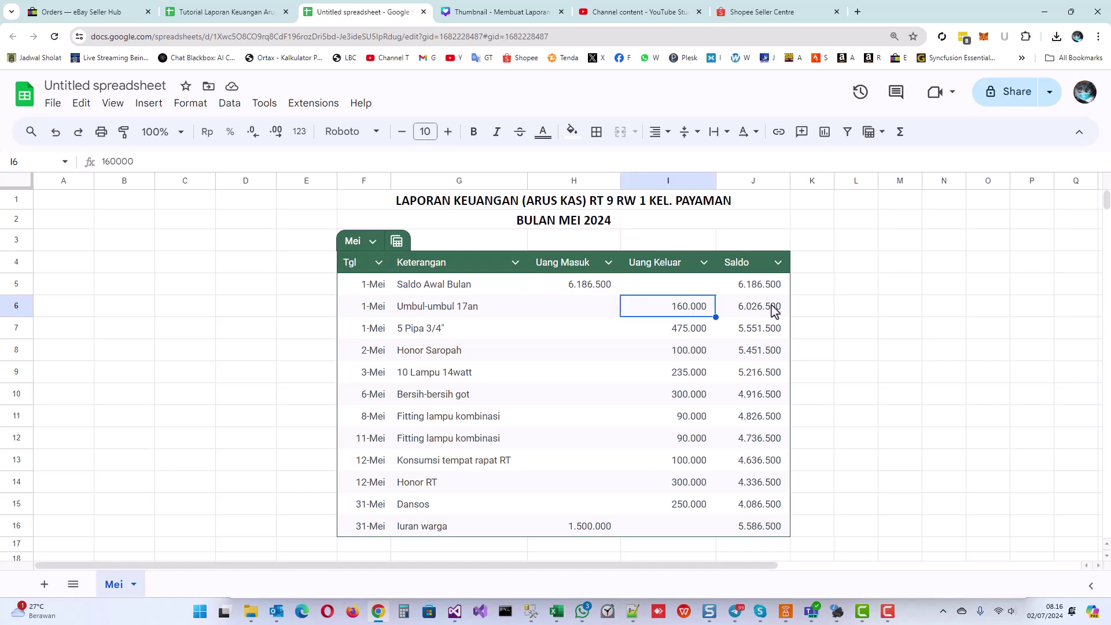
click(848, 311)
text(=)
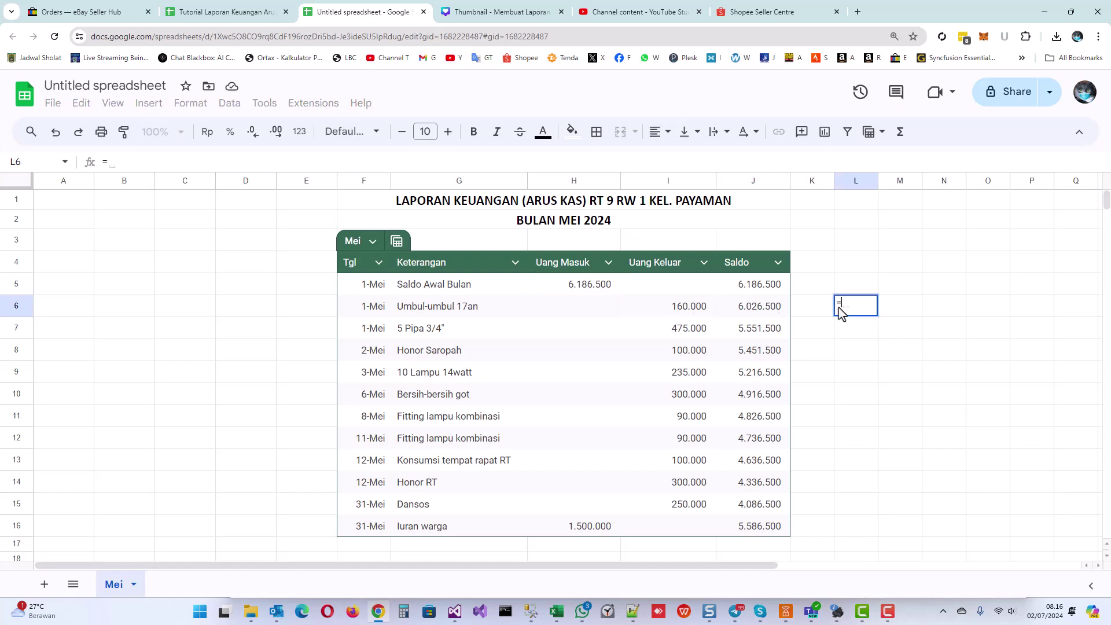
click(580, 288)
text(-)
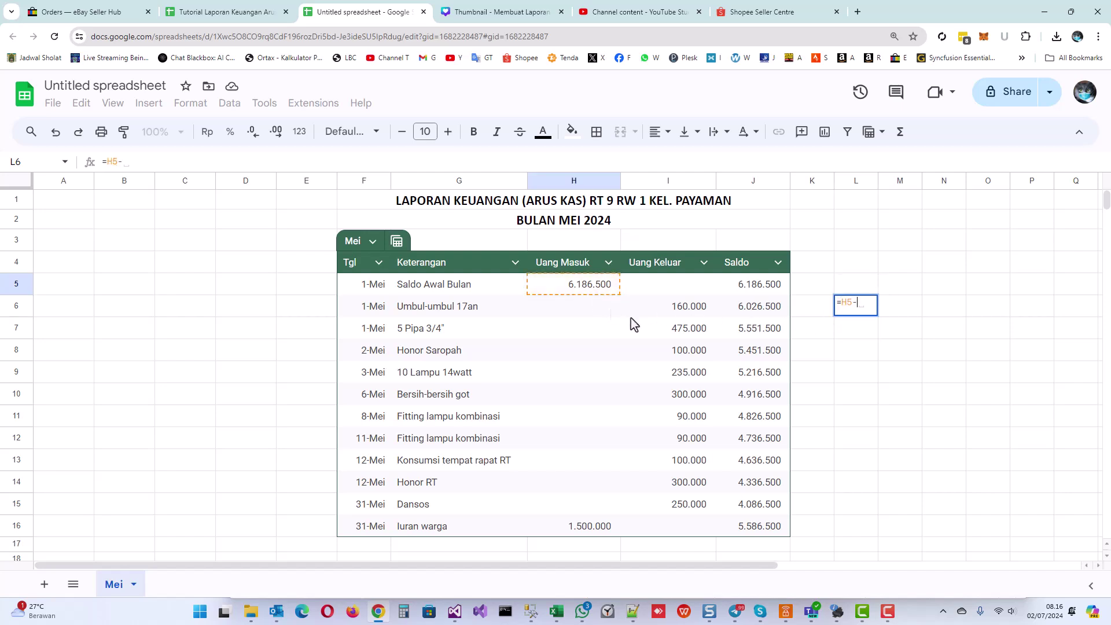
click(697, 314)
key(Return)
drag(879, 181, 907, 181)
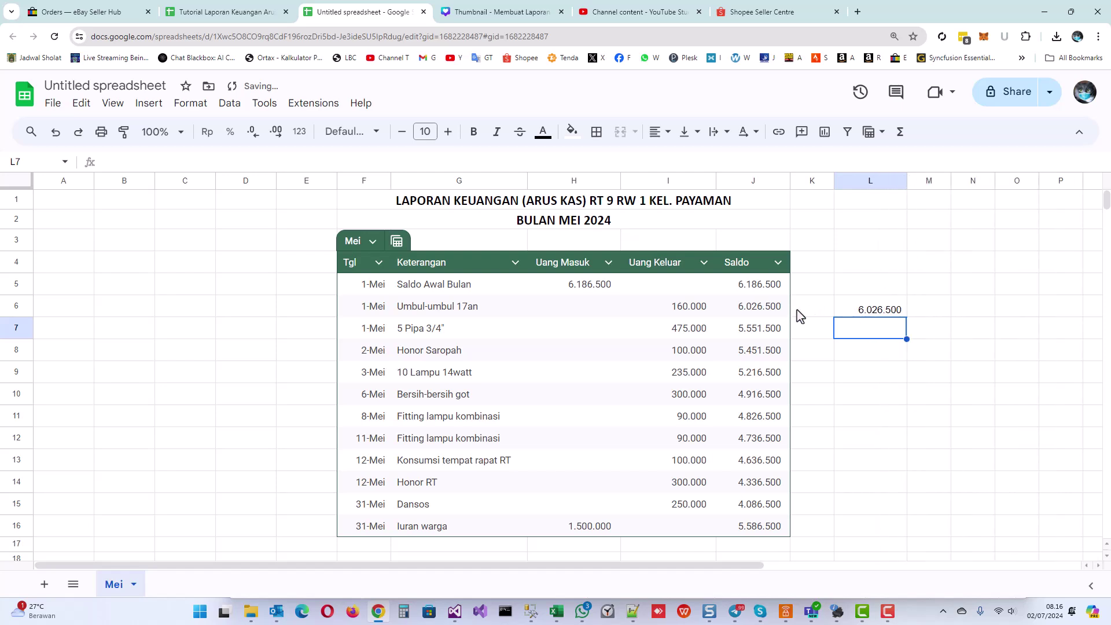
click(892, 312)
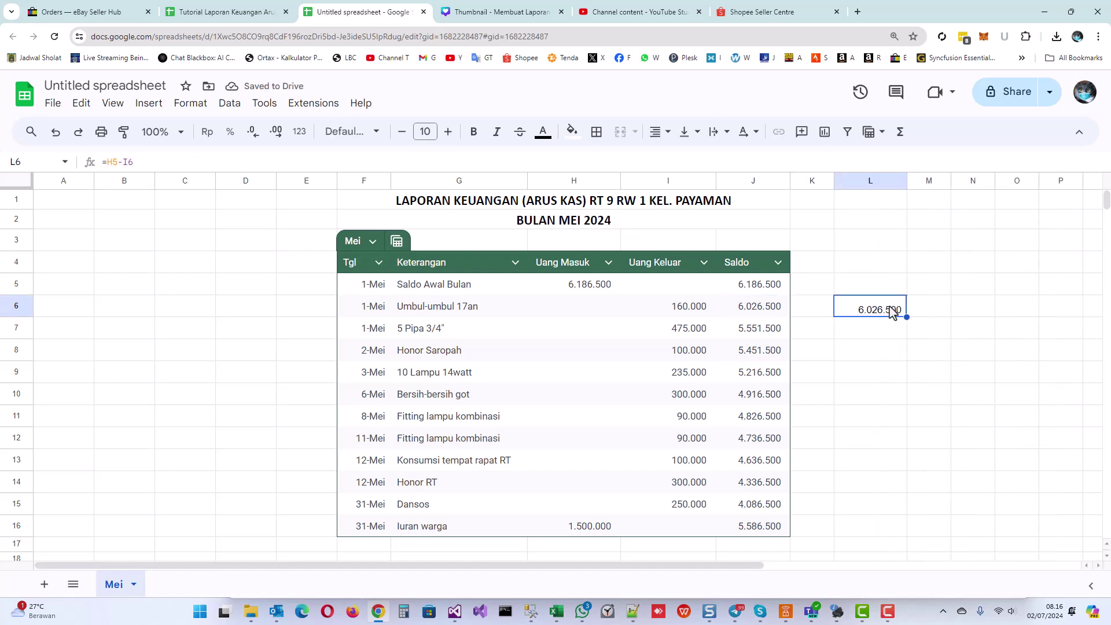
key(Delete)
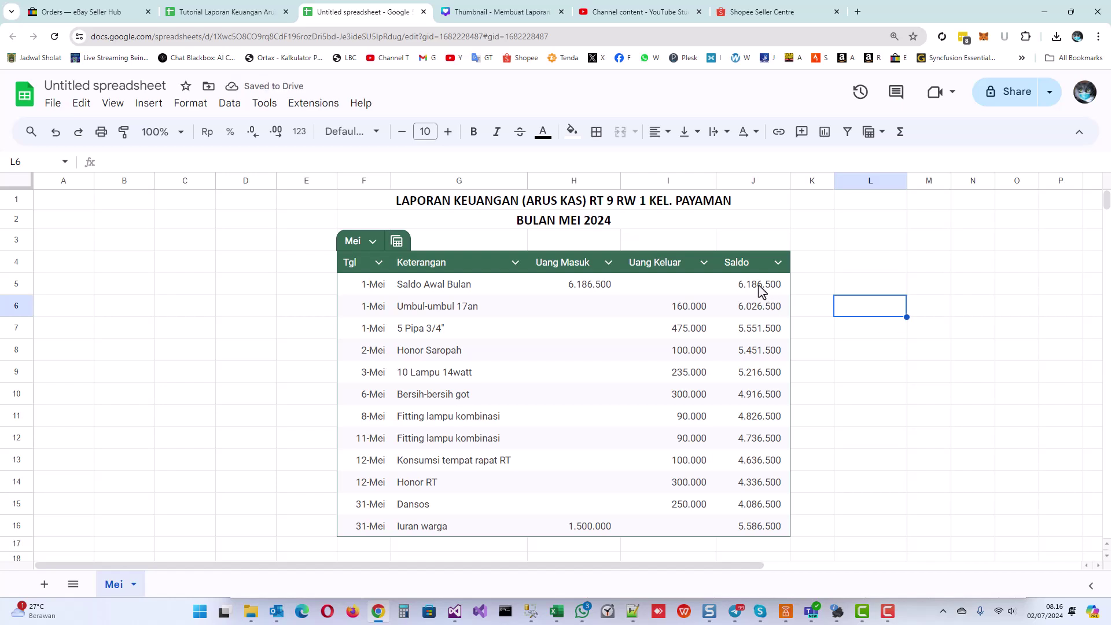
Inspect the running-balance formula in the first Saldo cell, J5, without changing it.
click(759, 289)
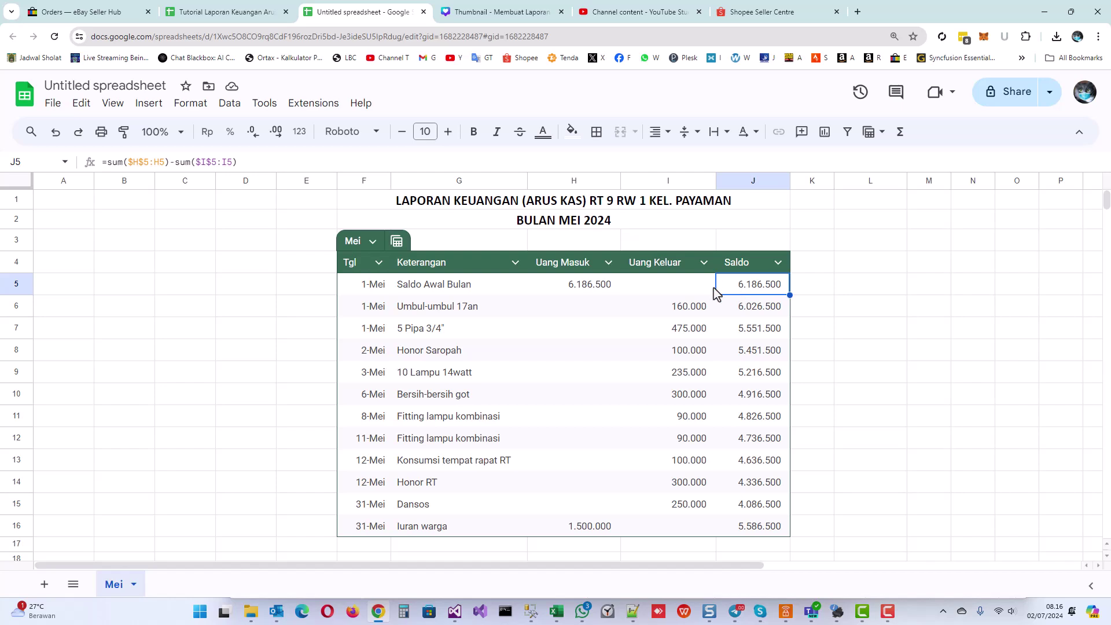
click(137, 165)
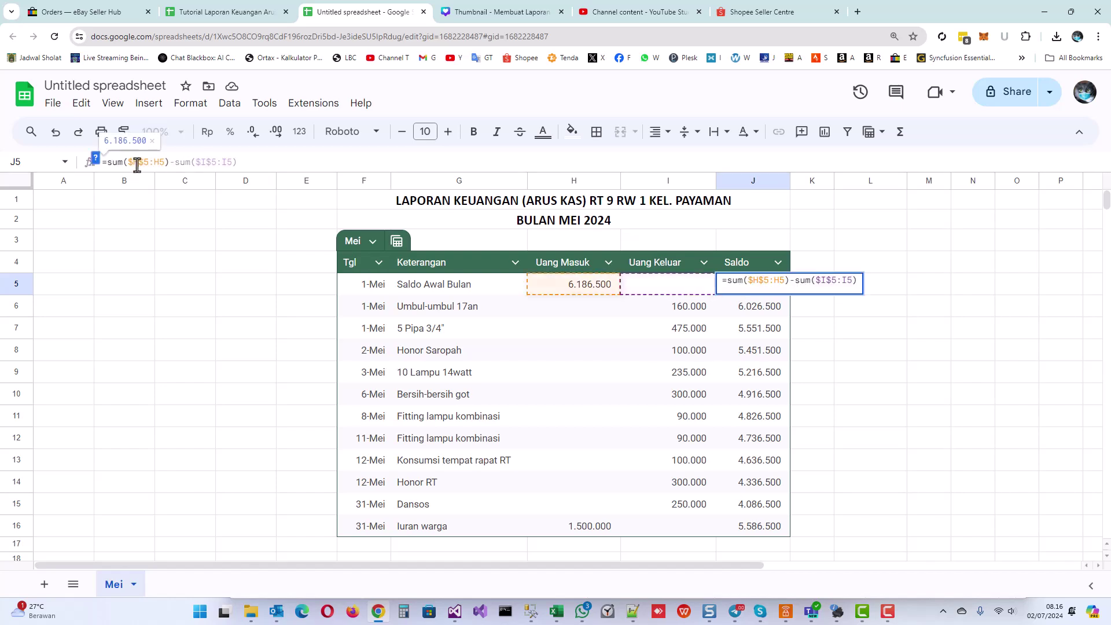
key(Escape)
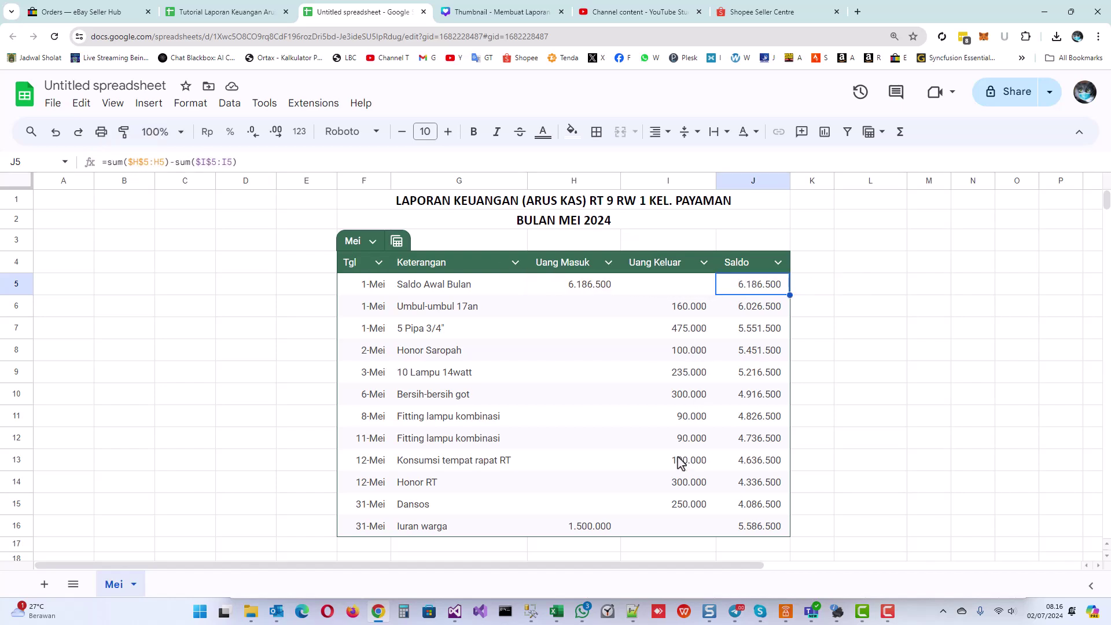
Examine the empty cells H17 to J17 beneath the table and the Saldo formula of the last row, J16.
scroll(681, 463, down, 1)
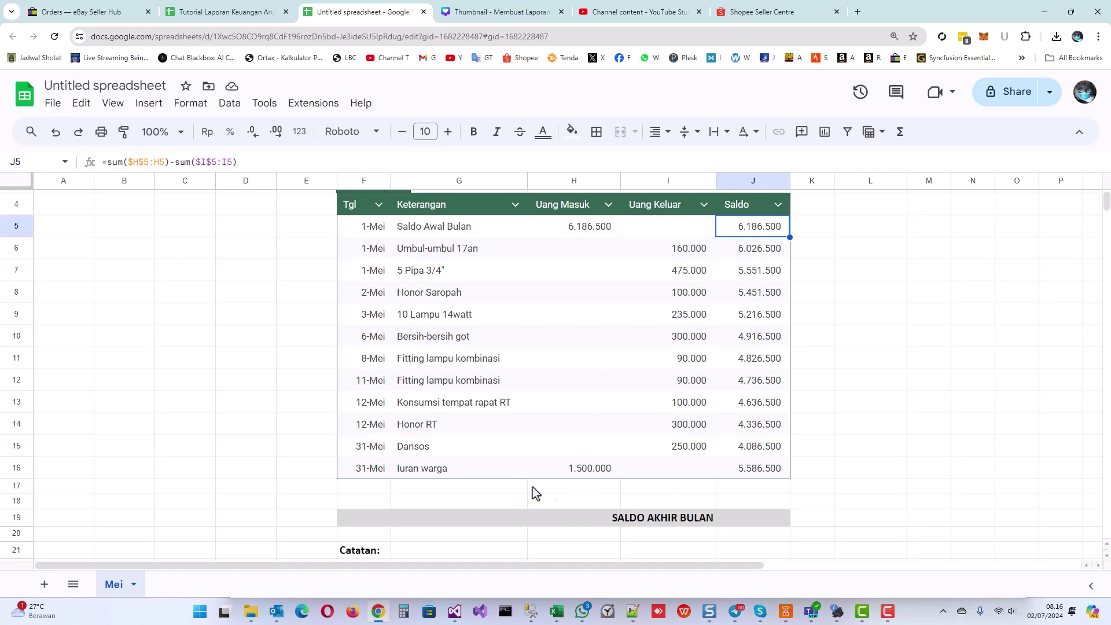
click(584, 494)
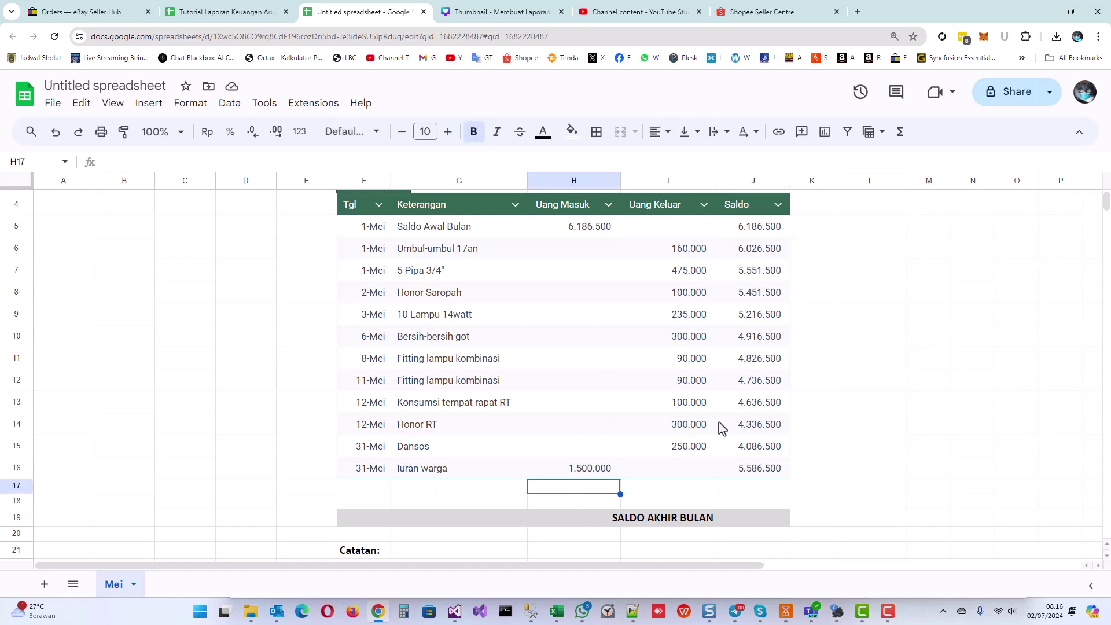
scroll(719, 422, up, 1)
scroll(719, 422, down, 1)
click(696, 494)
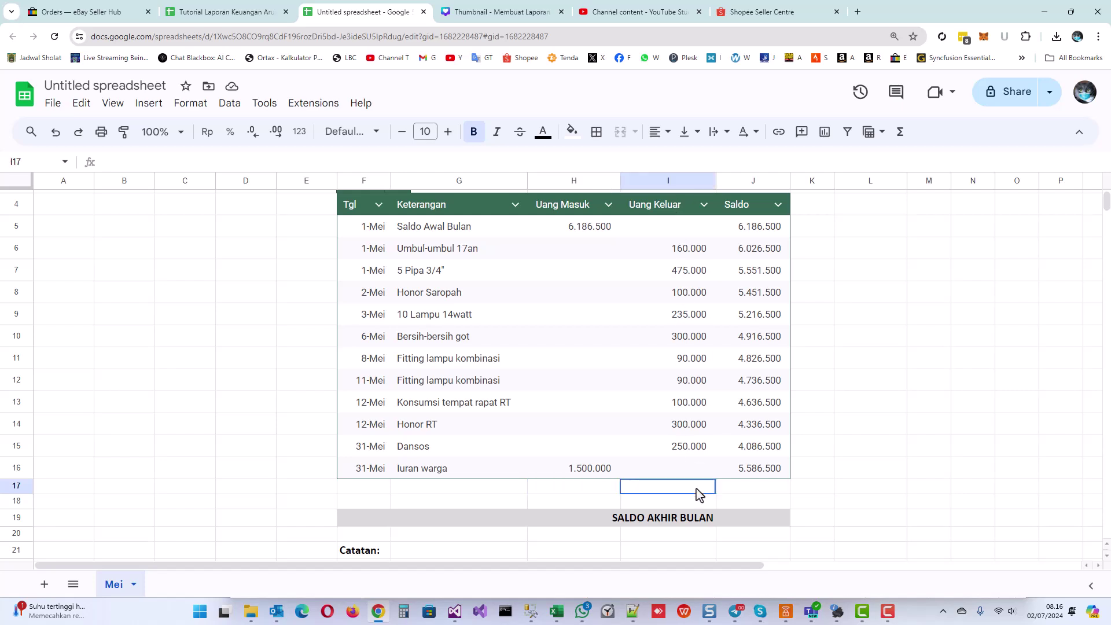
click(755, 488)
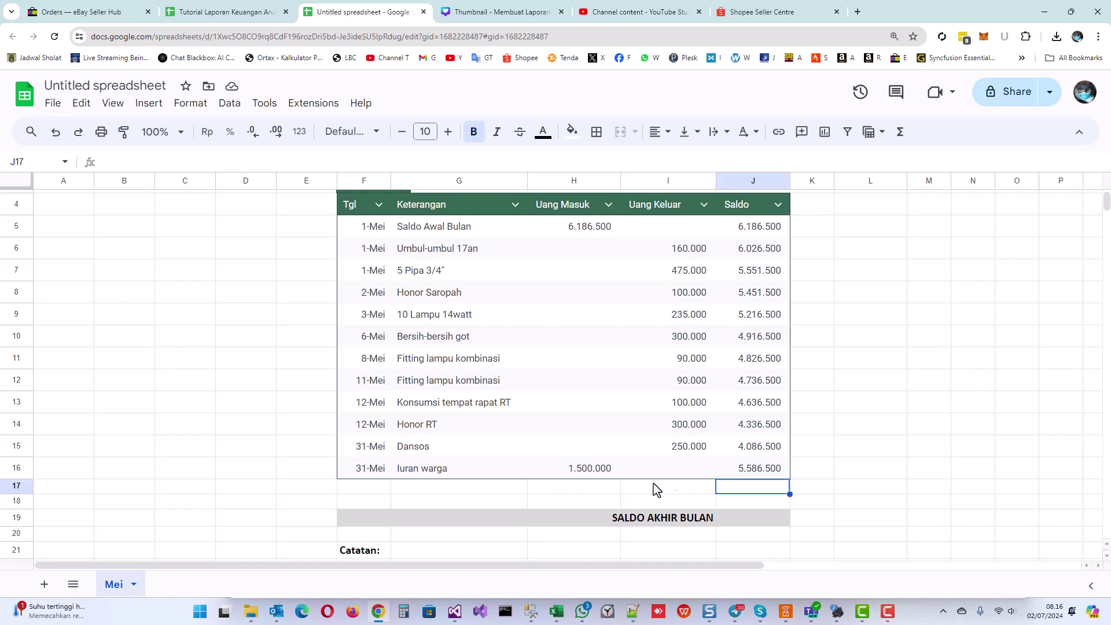
click(583, 492)
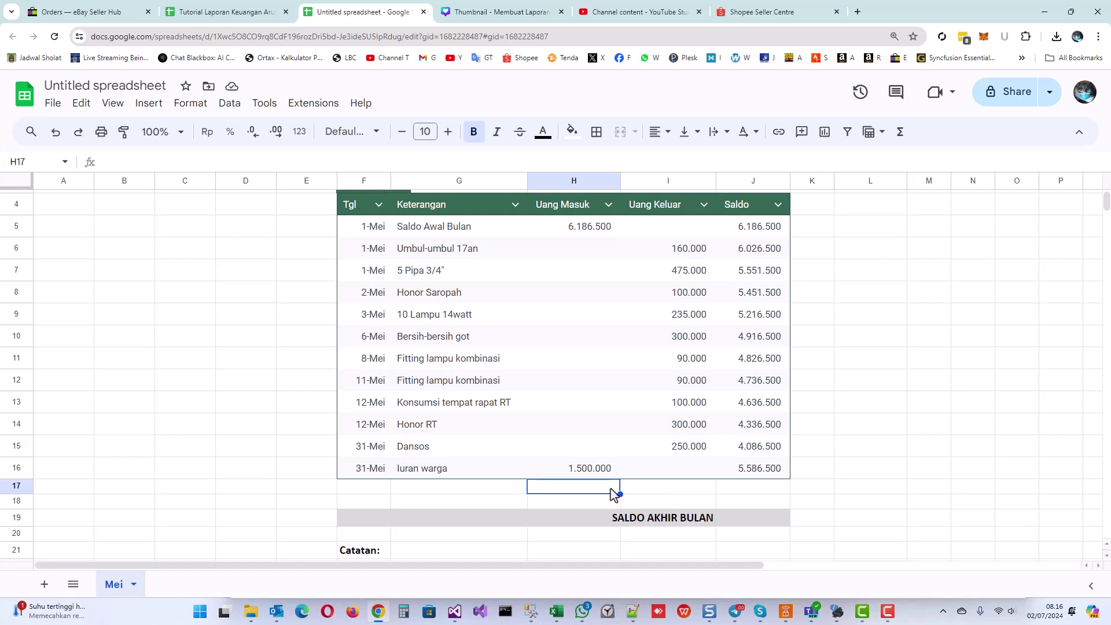
click(744, 491)
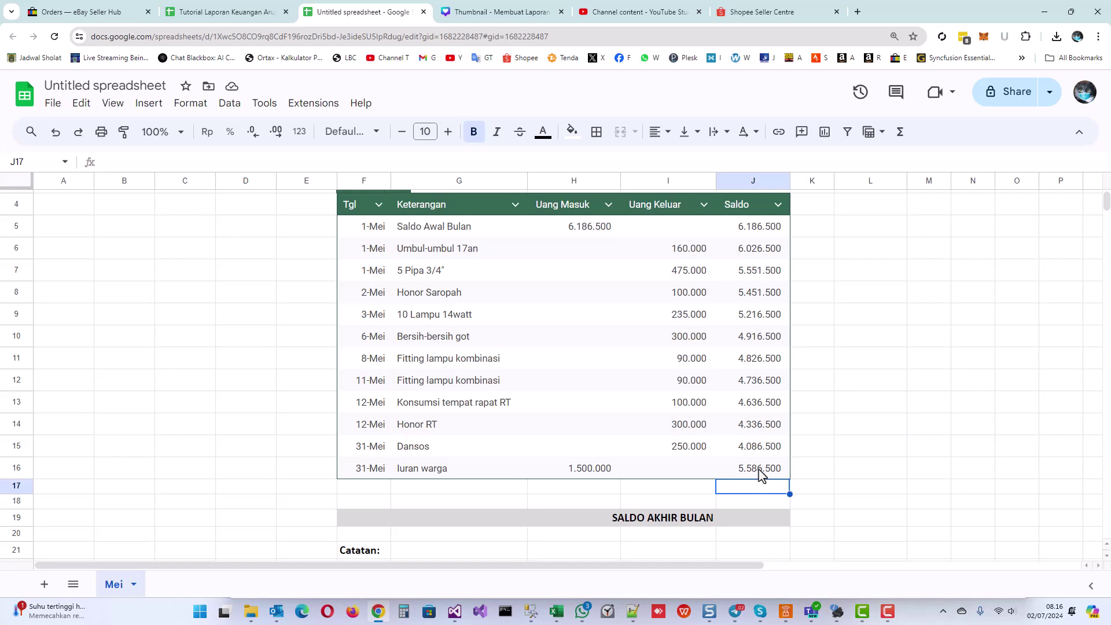
click(762, 473)
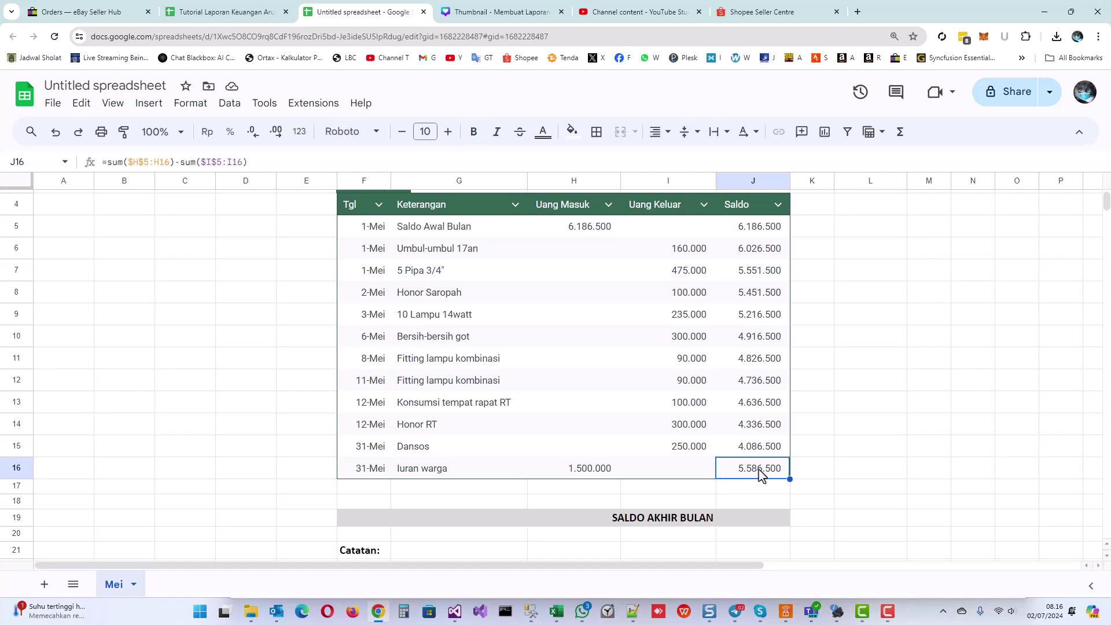
Total the Uang Masuk column in H17 beneath the table with the formula =sum(Mei[Uang Masuk]).
click(600, 489)
text(=sum()
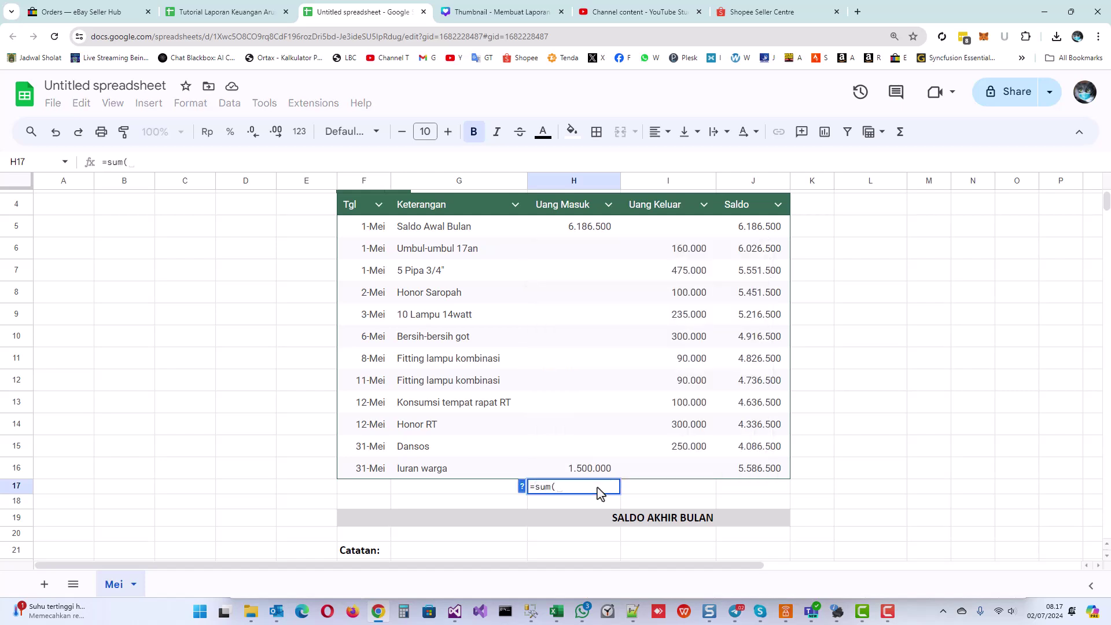
drag(580, 229, 581, 467)
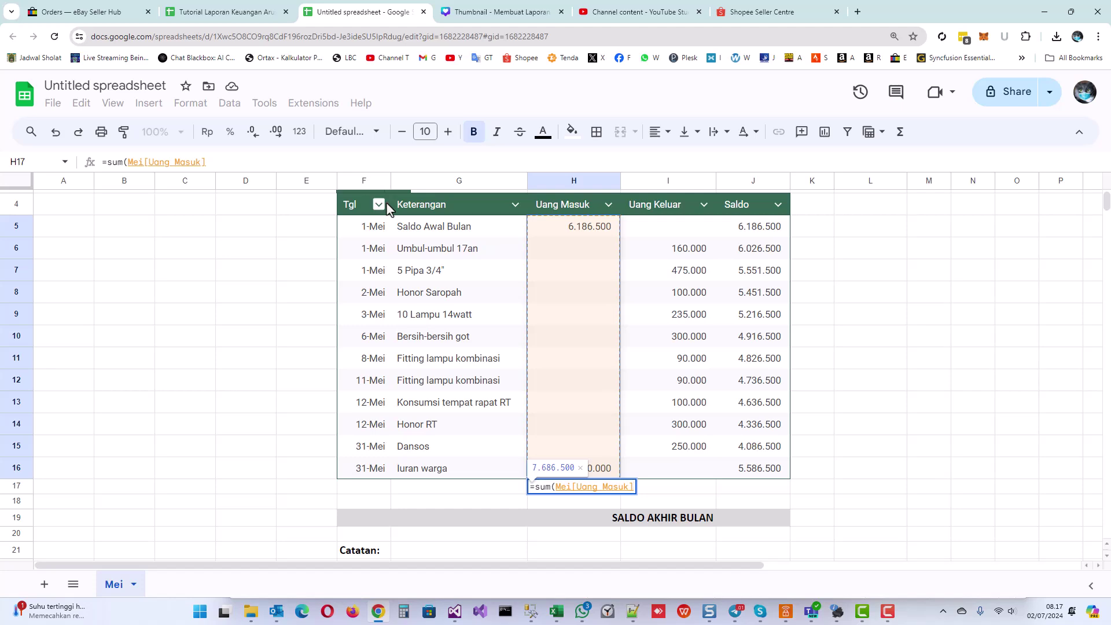
scroll(366, 232, up, 1)
scroll(374, 255, down, 1)
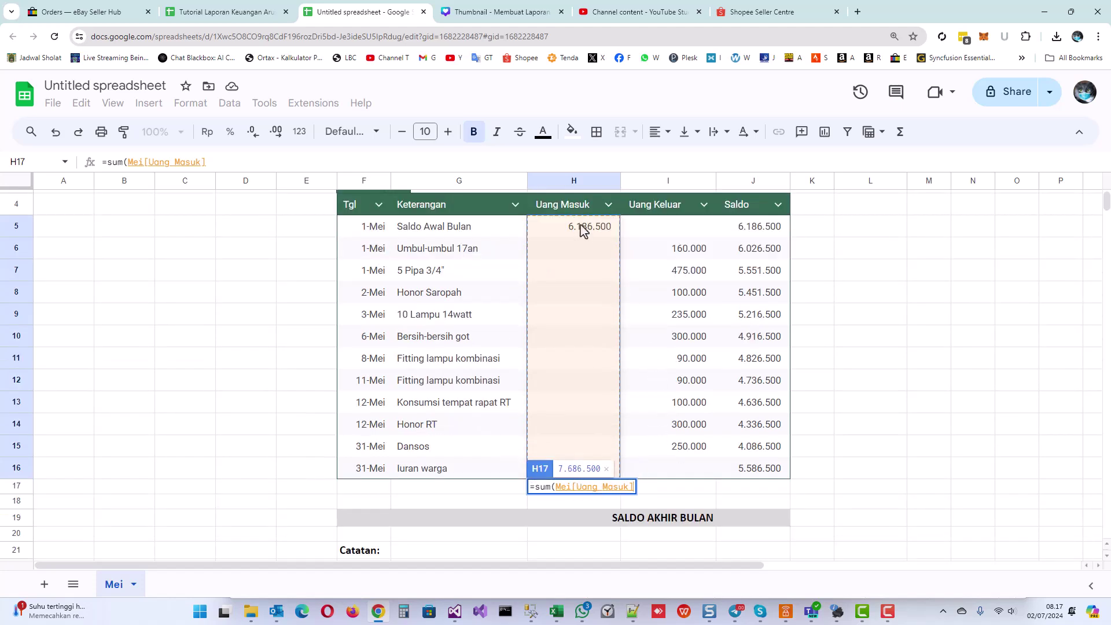
text())
key(Return)
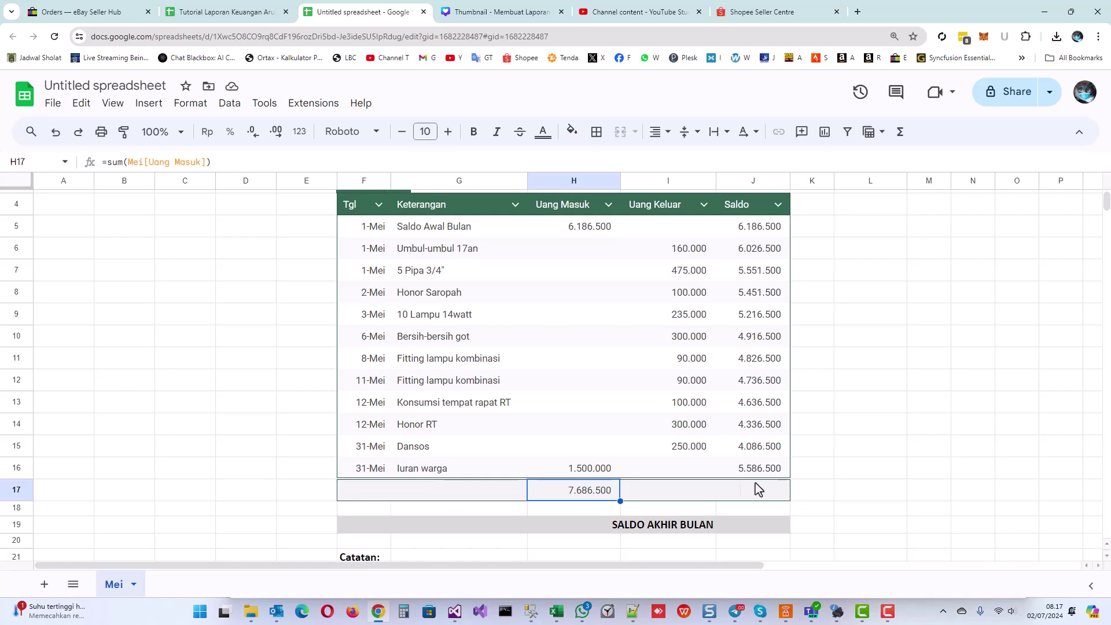
Total the Uang Keluar column in I17 beneath the table with the formula =sum(Mei[Uang Keluar]).
click(685, 497)
text(=sum()
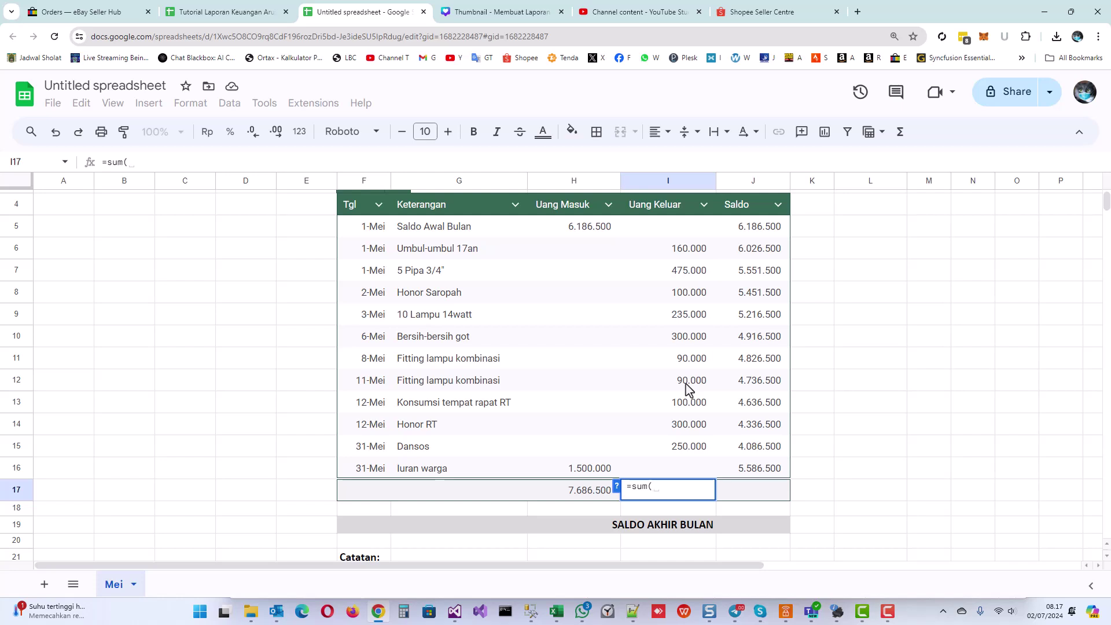
drag(679, 231, 683, 468)
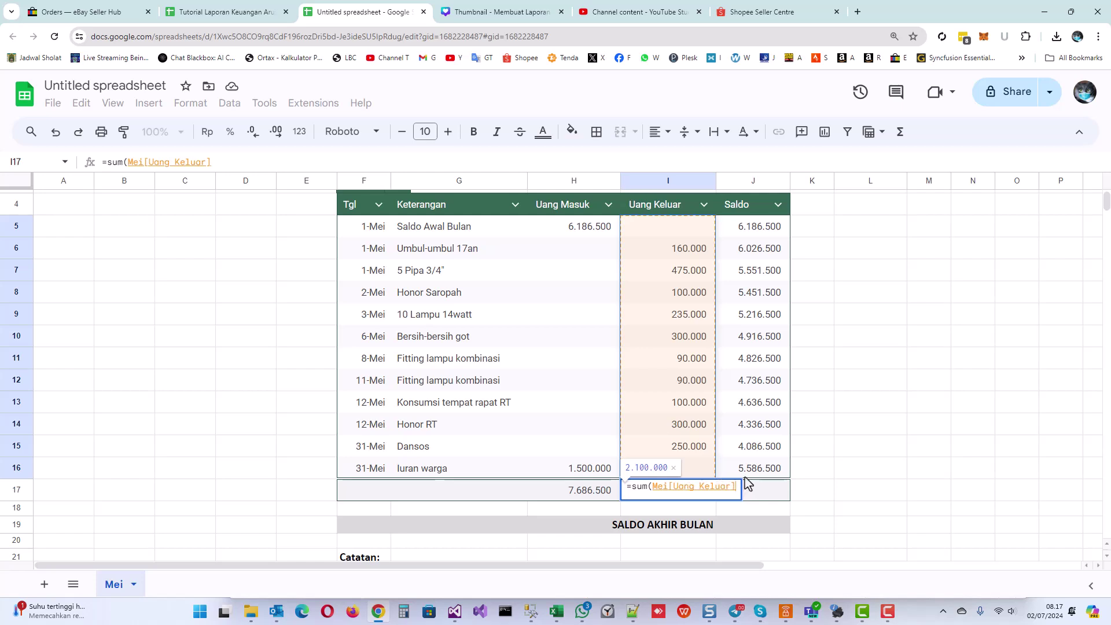
text())
key(Return)
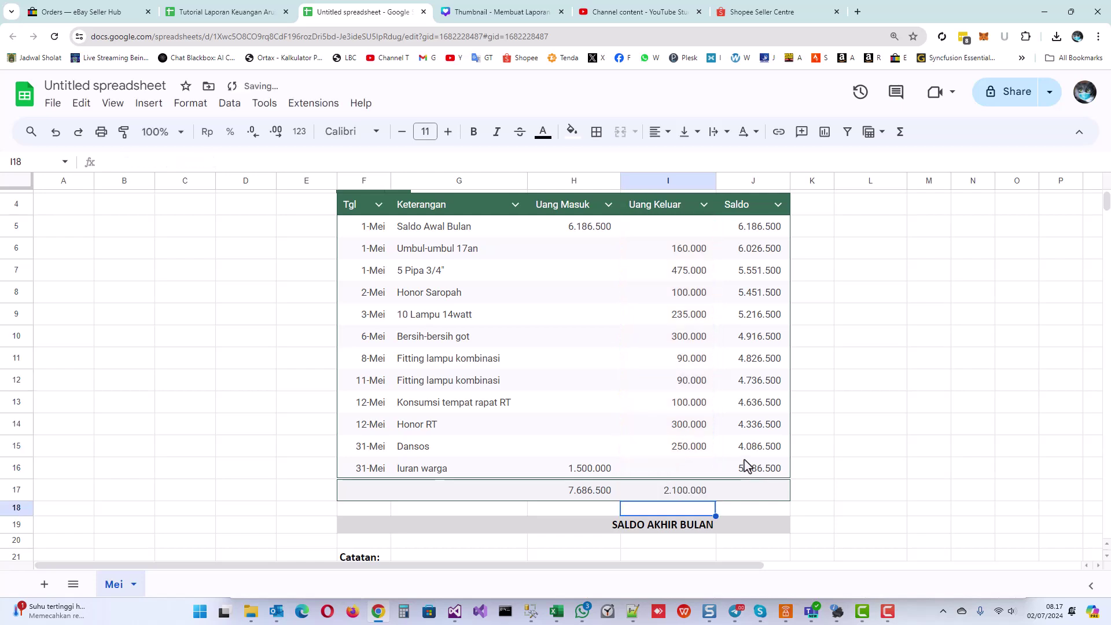
Calculate the closing balance in J17 beneath the Saldo column with the formula =H17-I17.
key(Up)
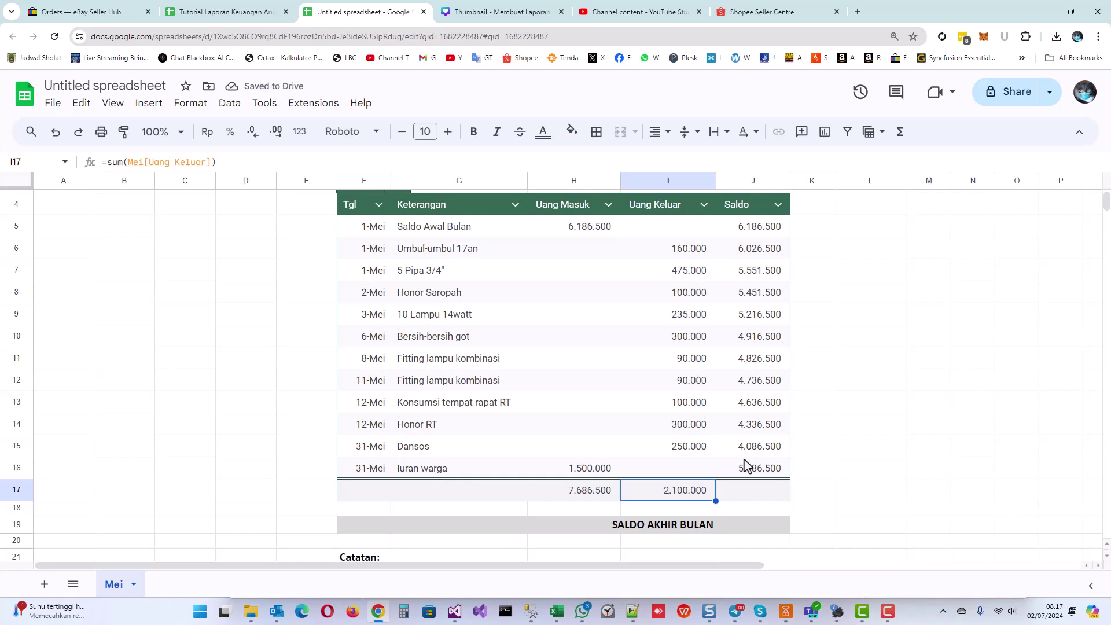
key(Right)
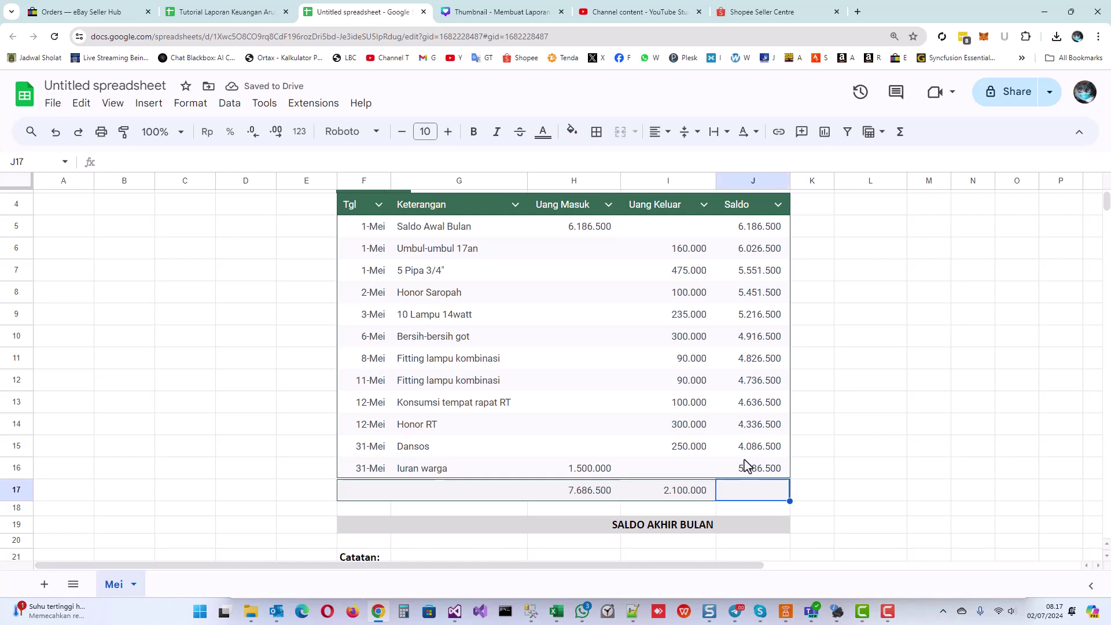
text(=)
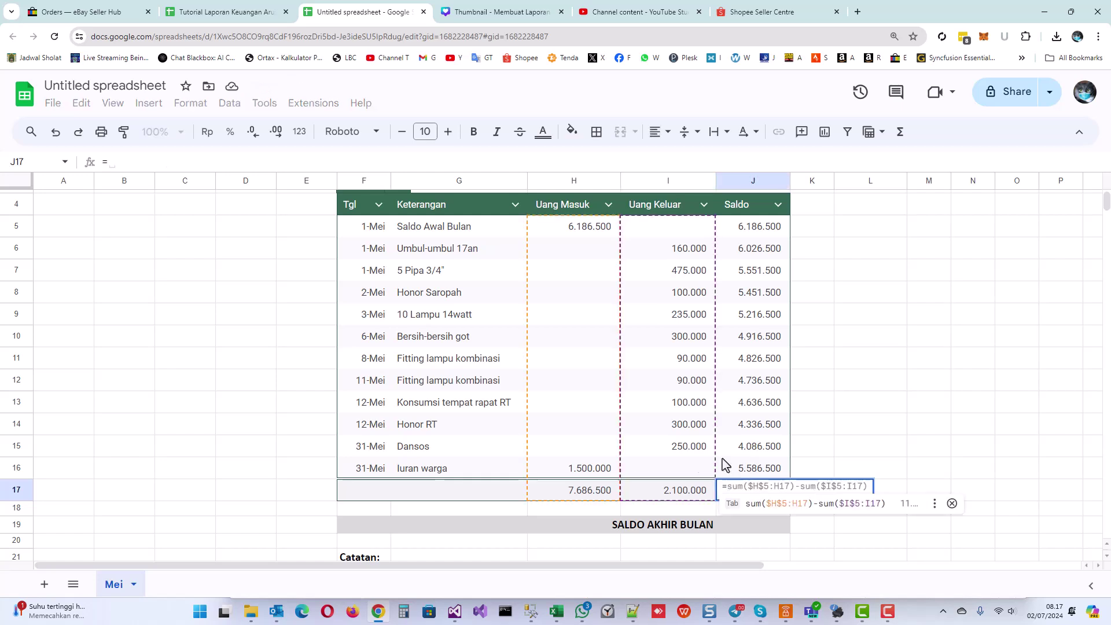
click(577, 494)
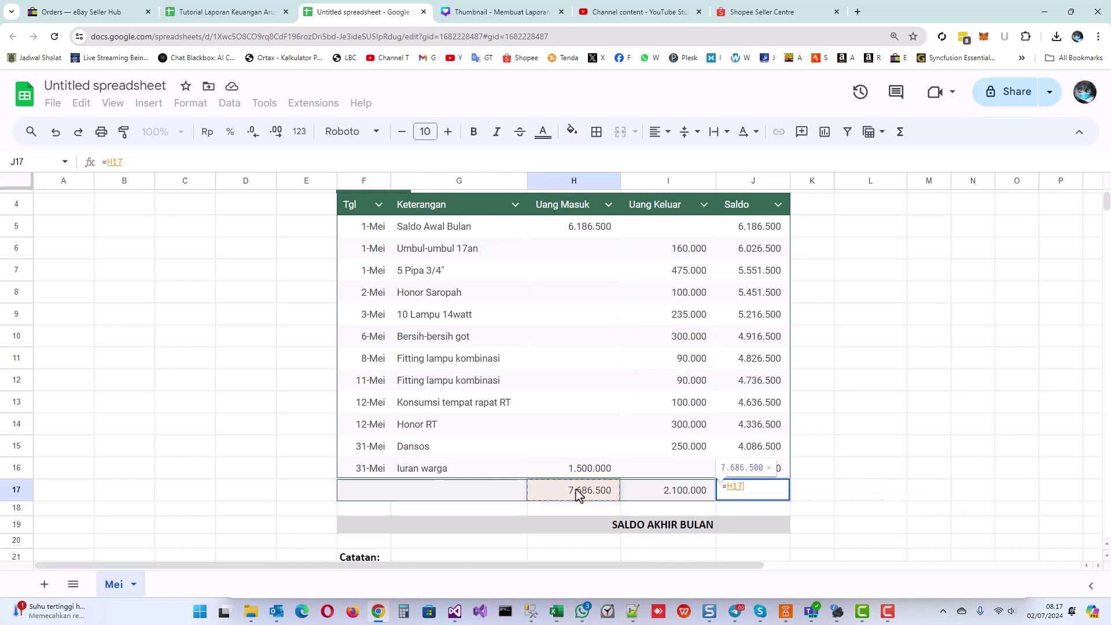
text(-)
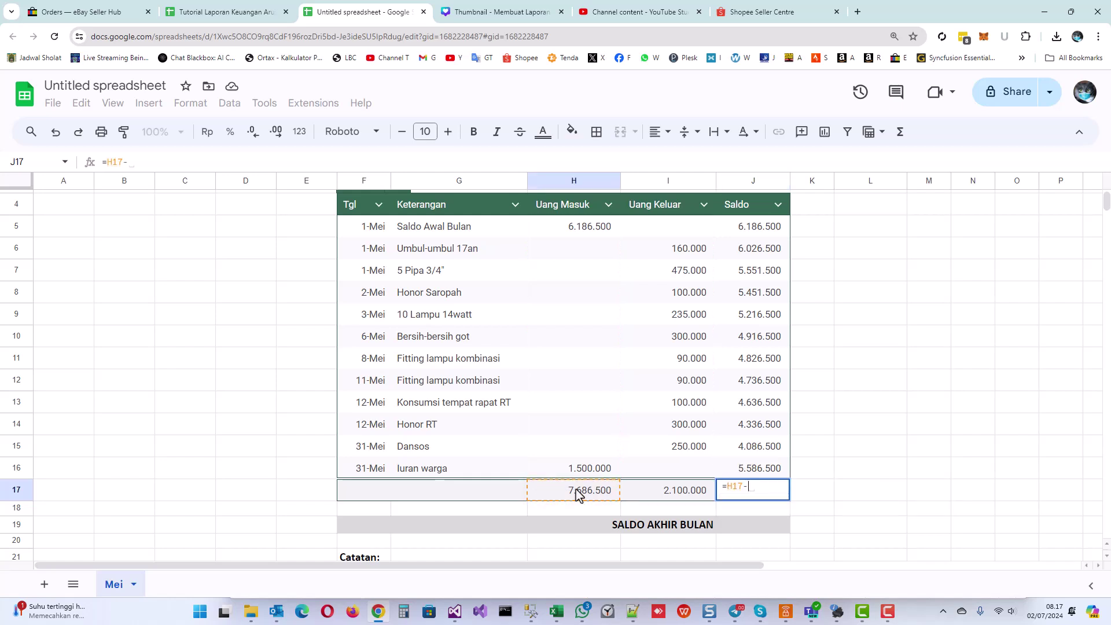
click(671, 492)
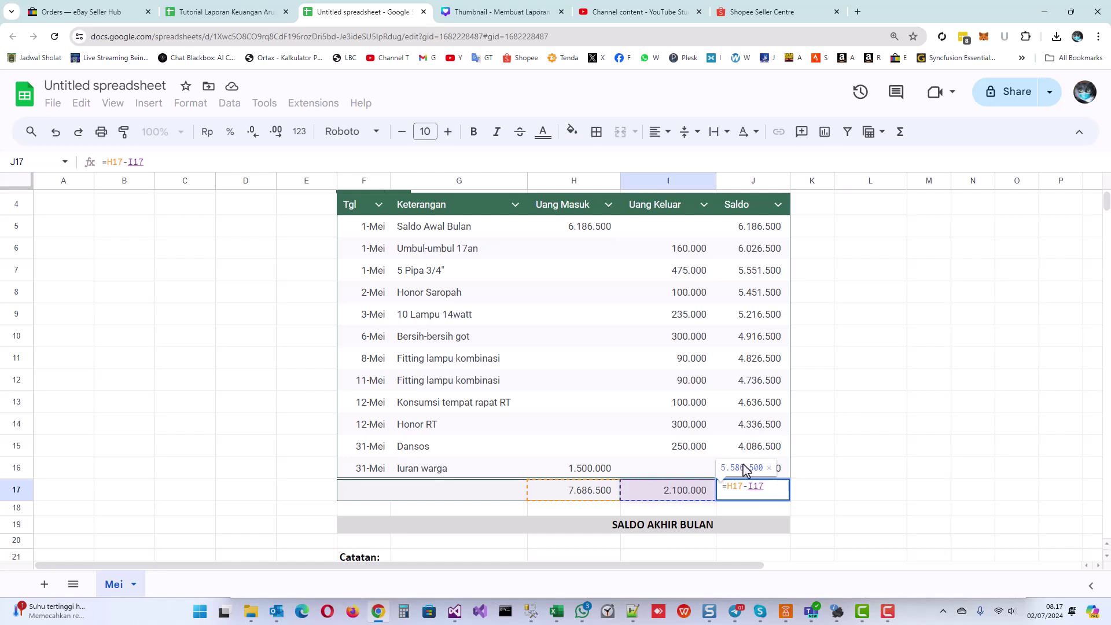
key(Return)
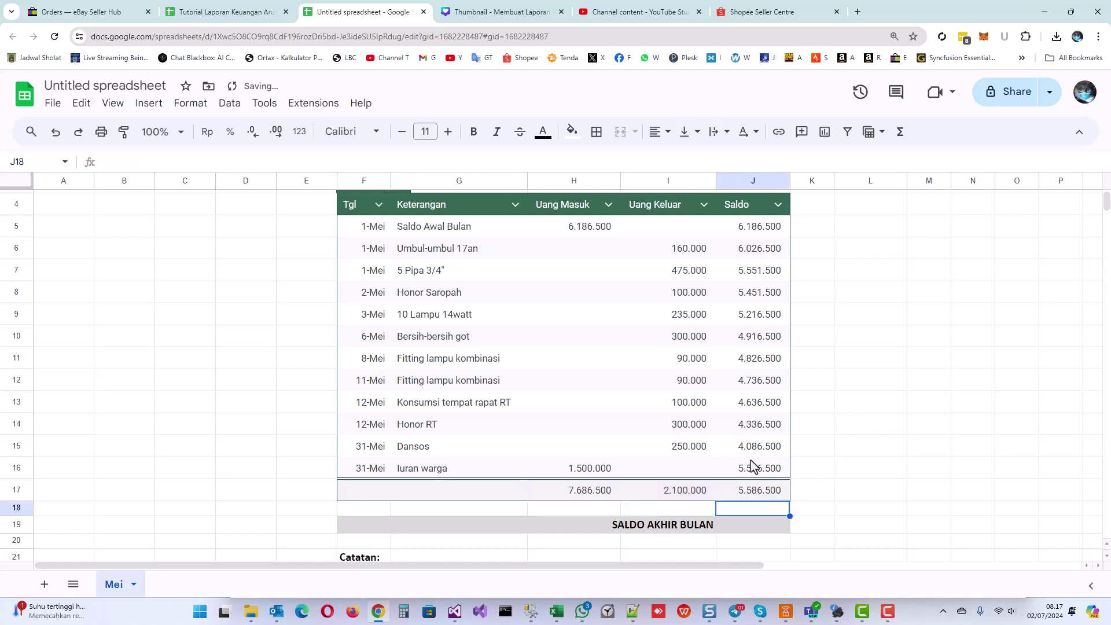
click(756, 471)
click(751, 496)
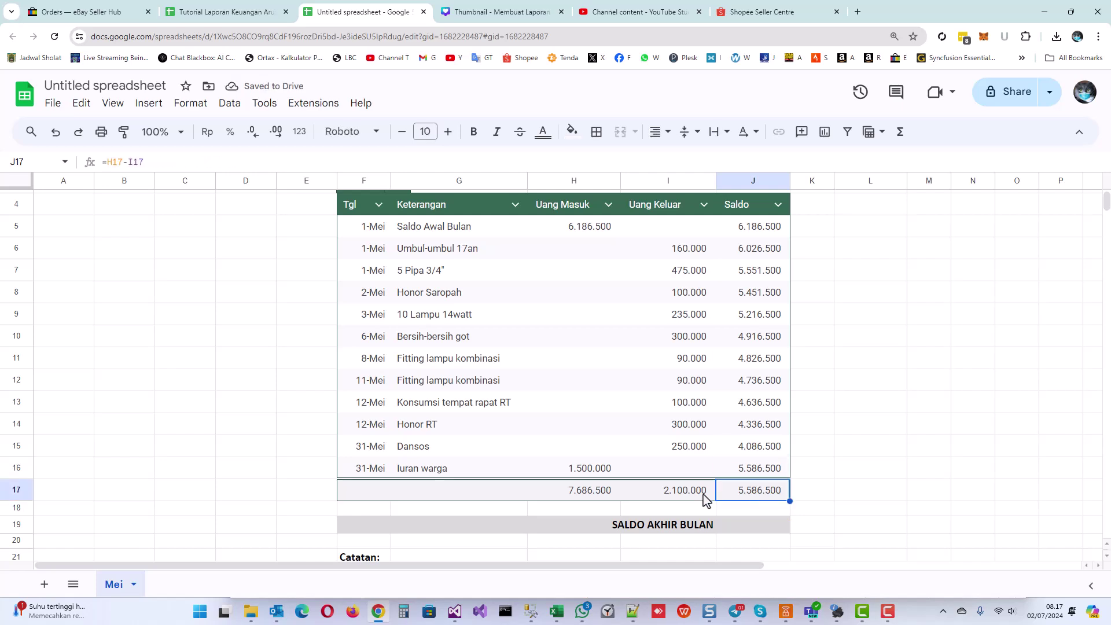
Label the totals row RINGKASAN in G17 and make G17:J17 bold.
click(490, 498)
text(RINGKASAN)
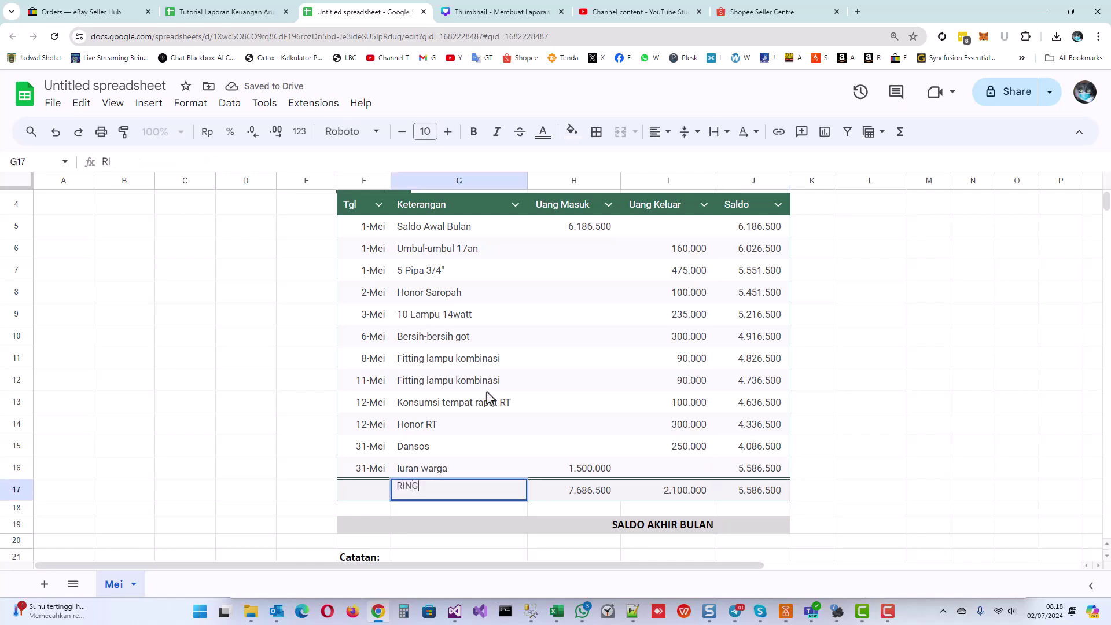
key(Return)
key(Up)
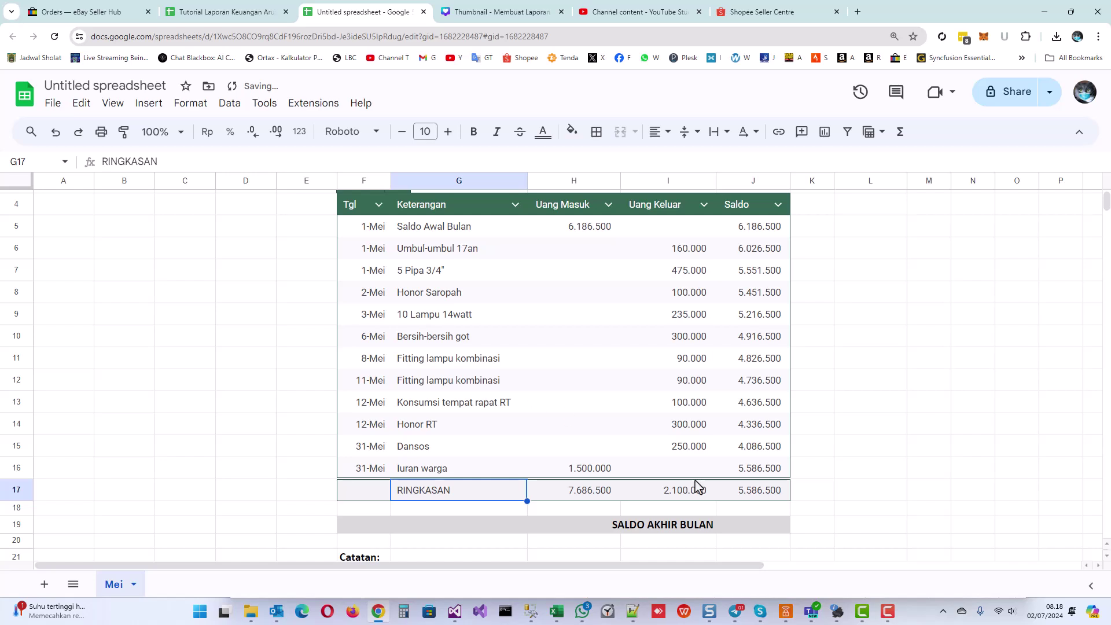
shift+click(756, 496)
key(ctrl+b)
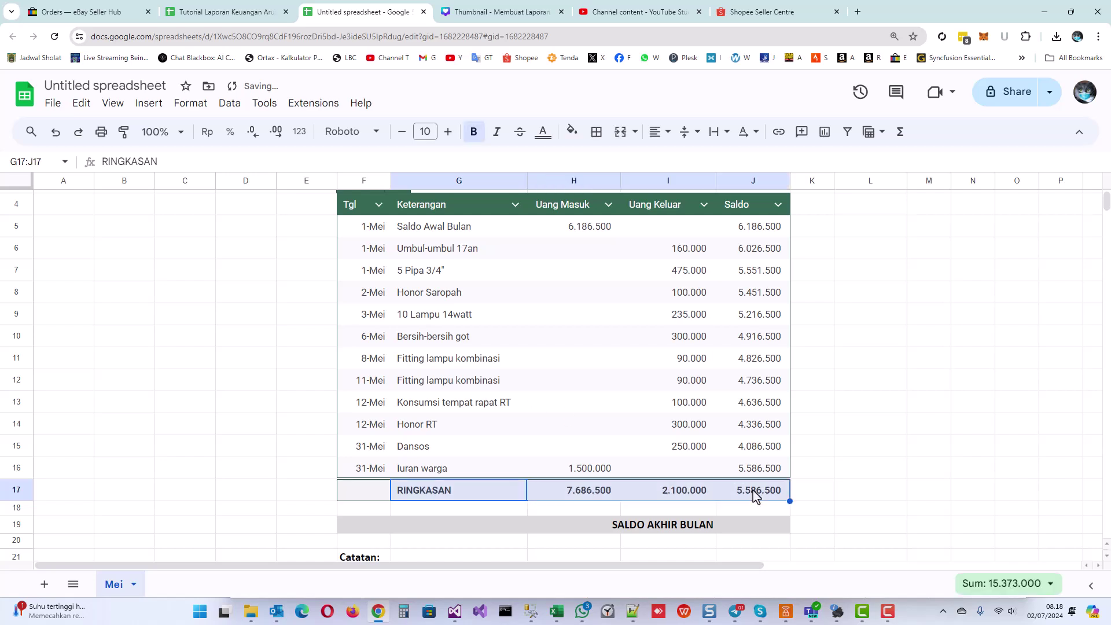
Fill the SALDO AKHIR BULAN amount in J19 with the formula =J17.
click(735, 527)
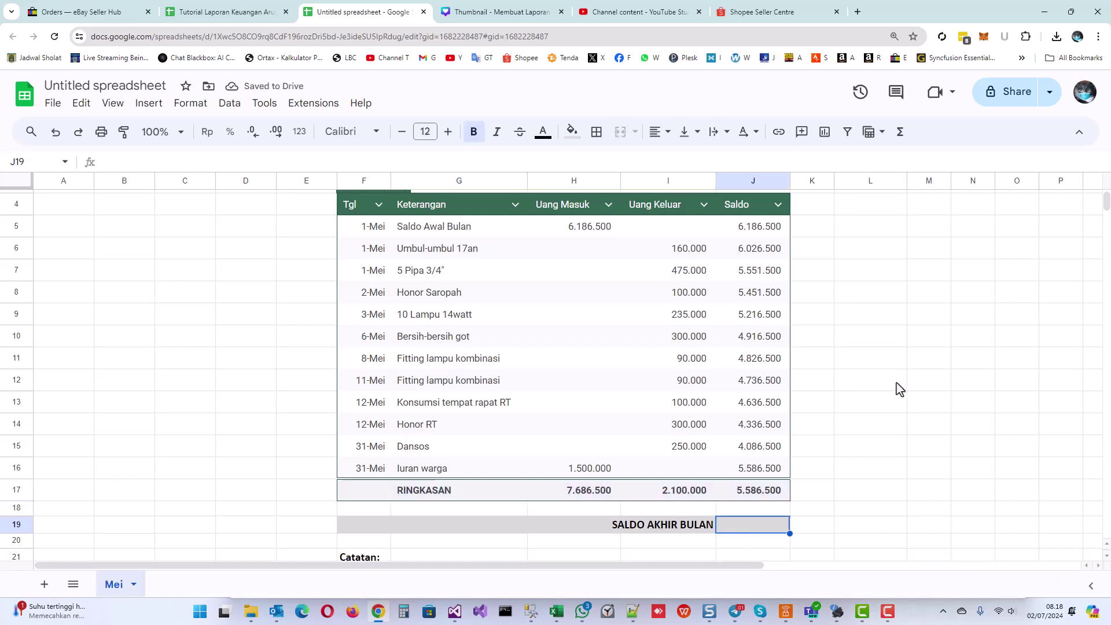
text(=)
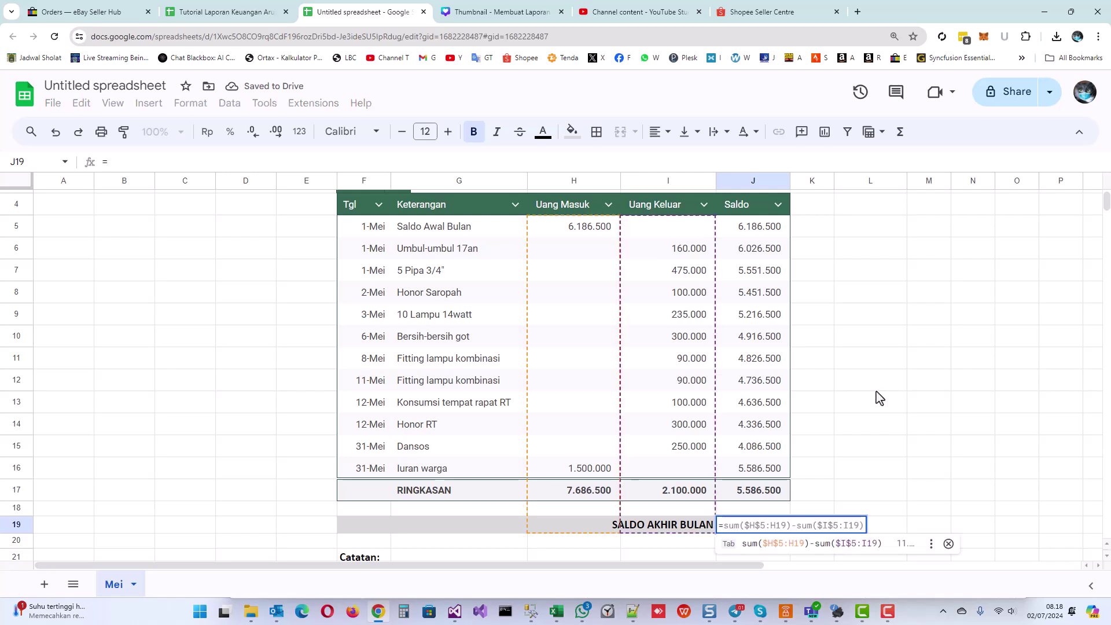
click(749, 496)
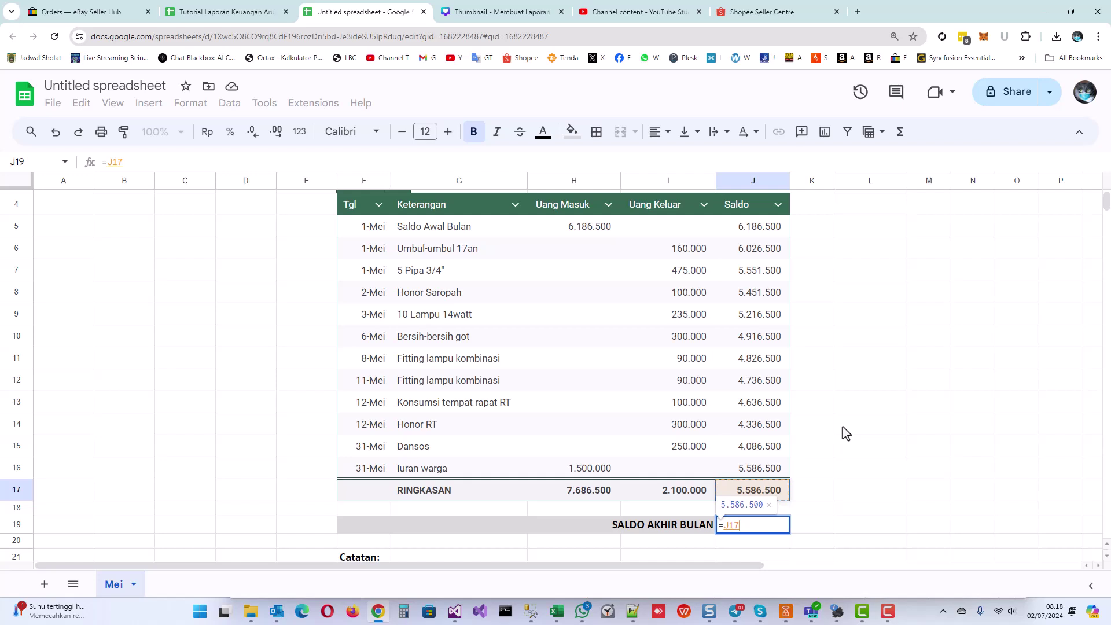
key(Return)
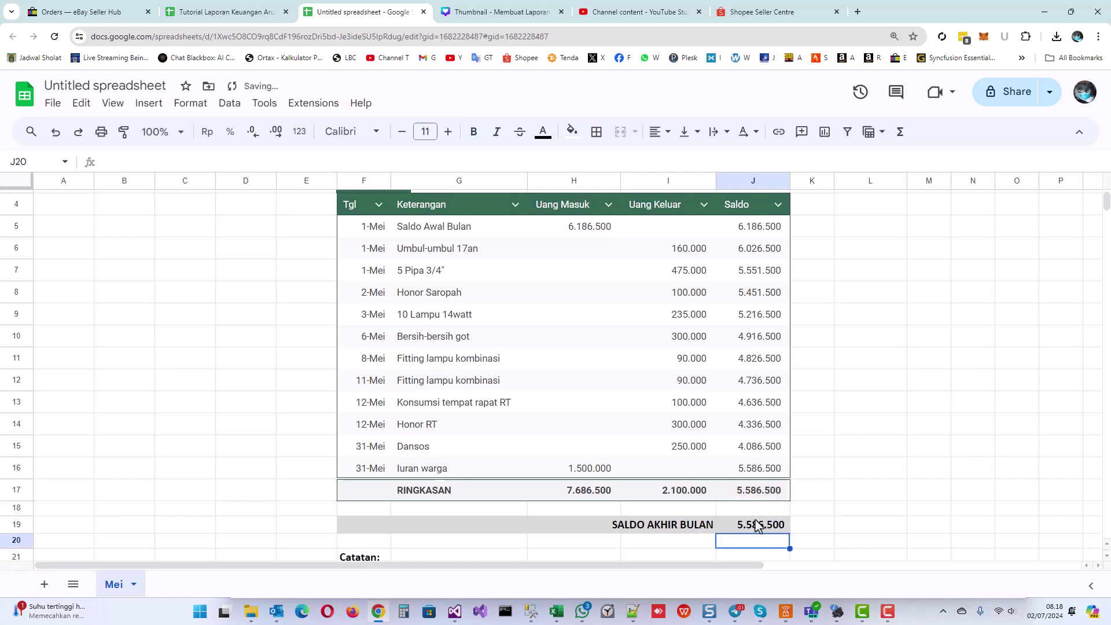
scroll(821, 424, up, 1)
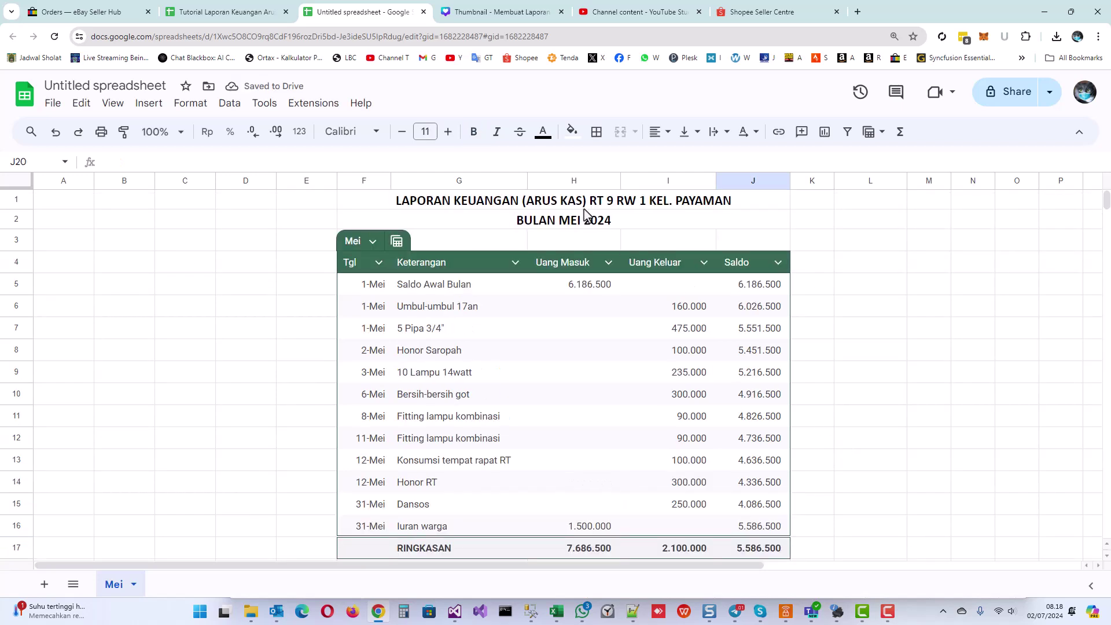
scroll(585, 214, down, 3)
scroll(586, 215, up, 1)
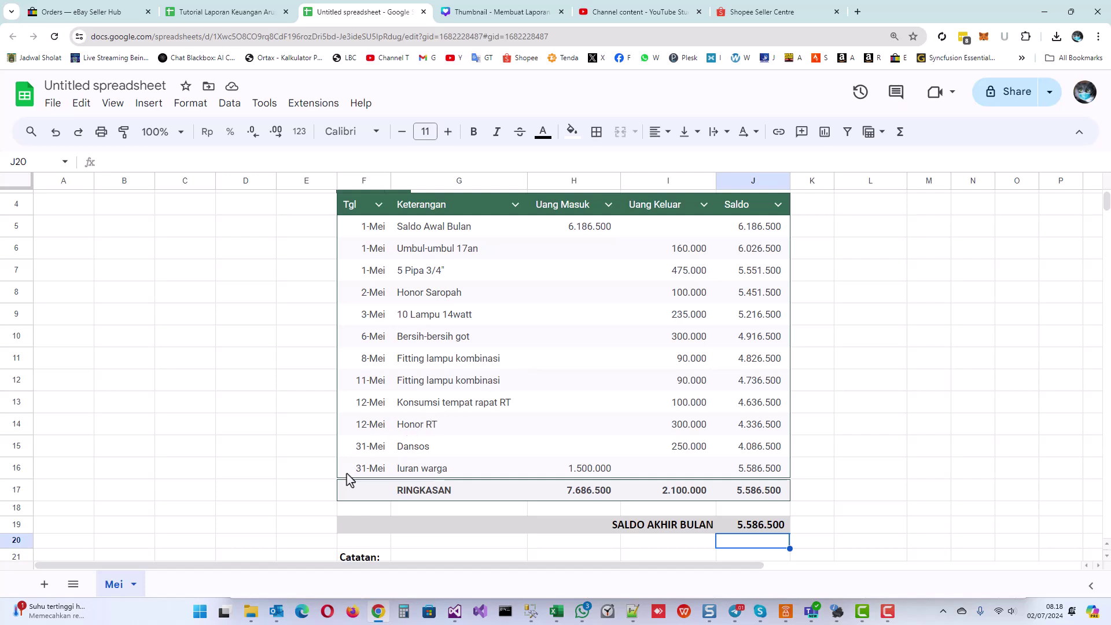
scroll(368, 206, up, 1)
scroll(373, 243, down, 1)
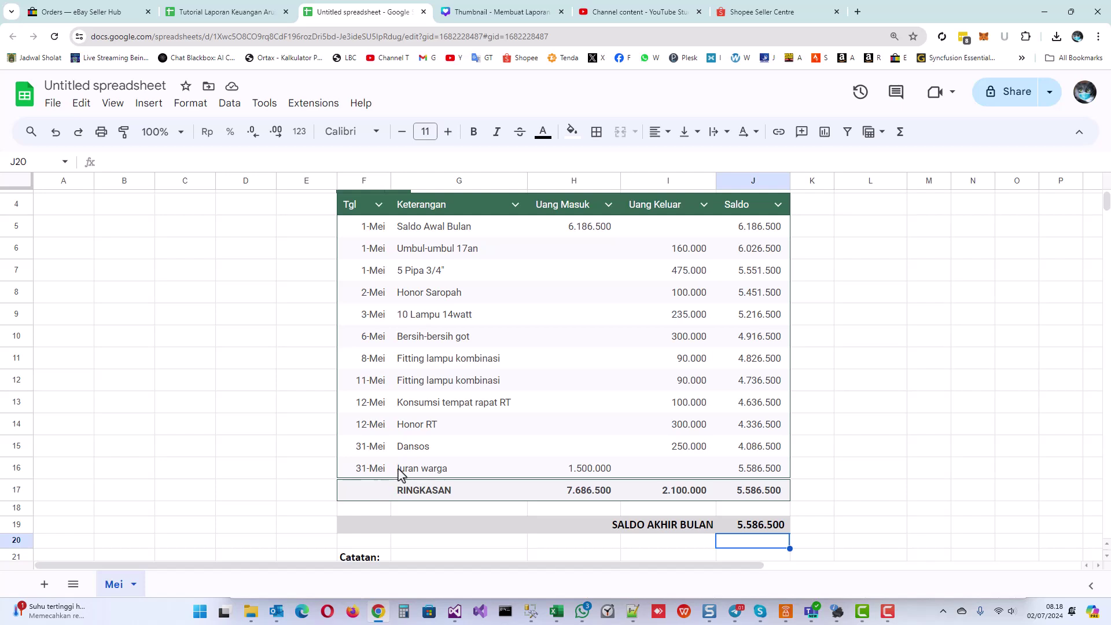
Insert three rows below row 16, the last data row of the Mei table, using rows 14 to 16 as the selection.
click(376, 472)
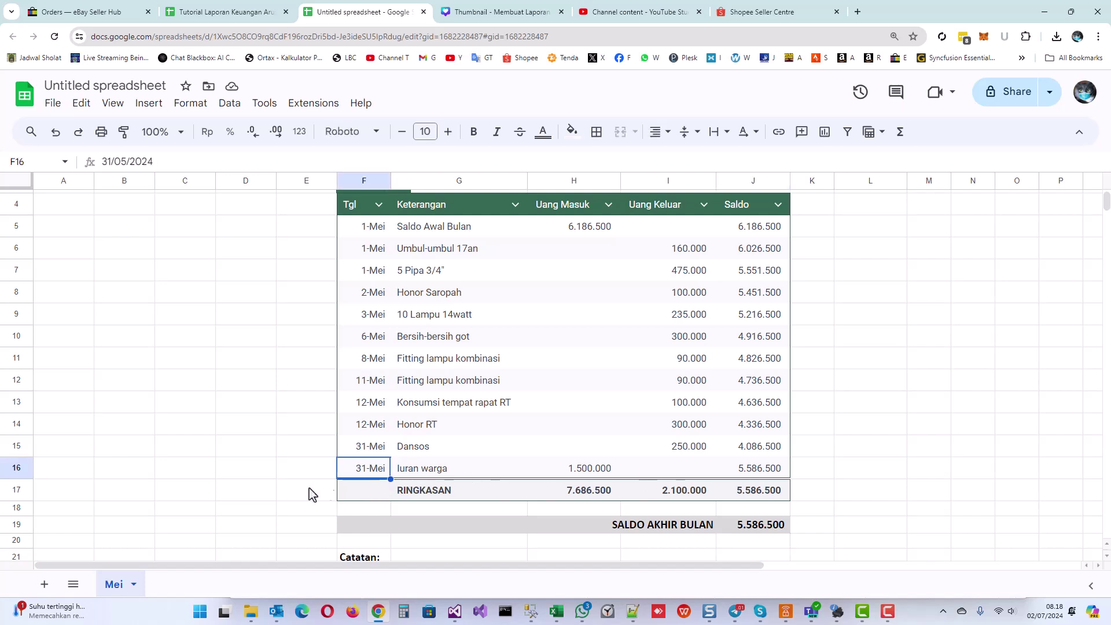
click(16, 467)
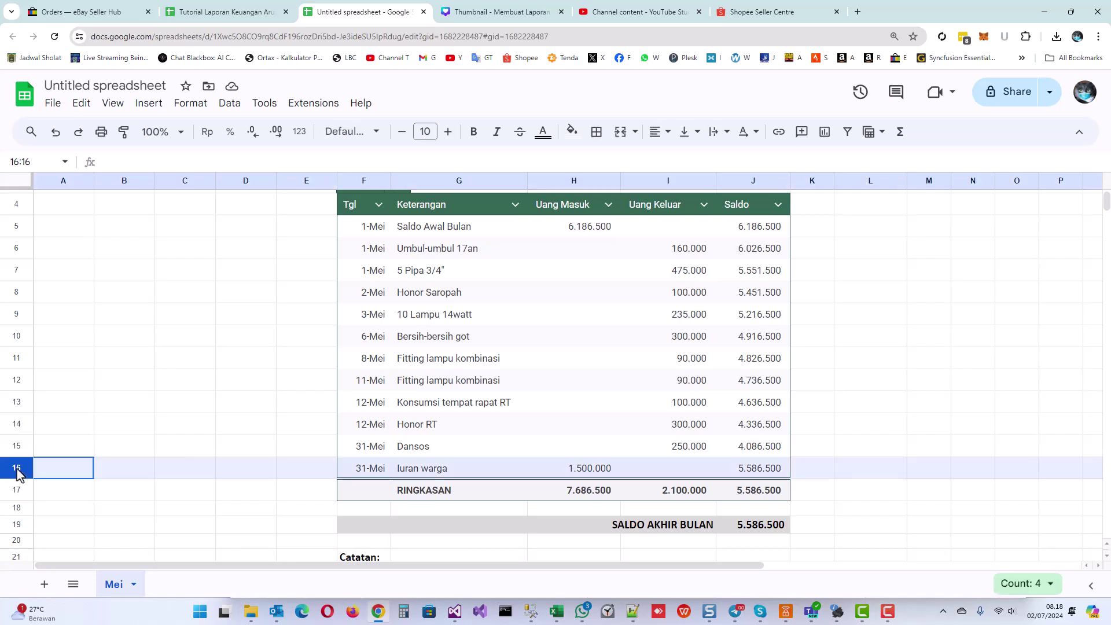
shift+click(18, 428)
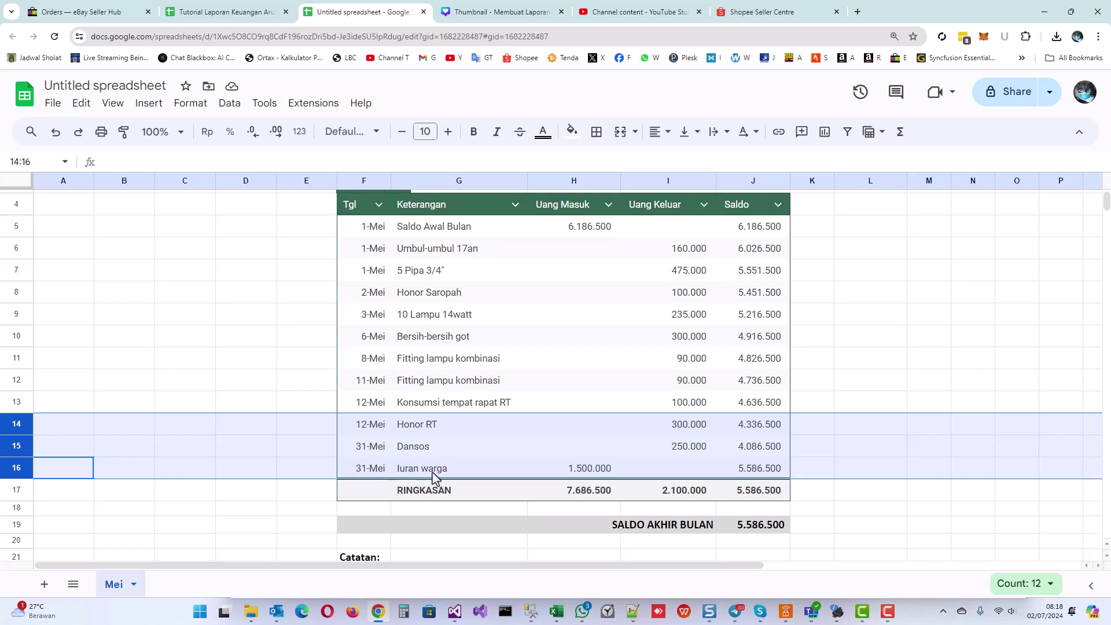
right_click(22, 427)
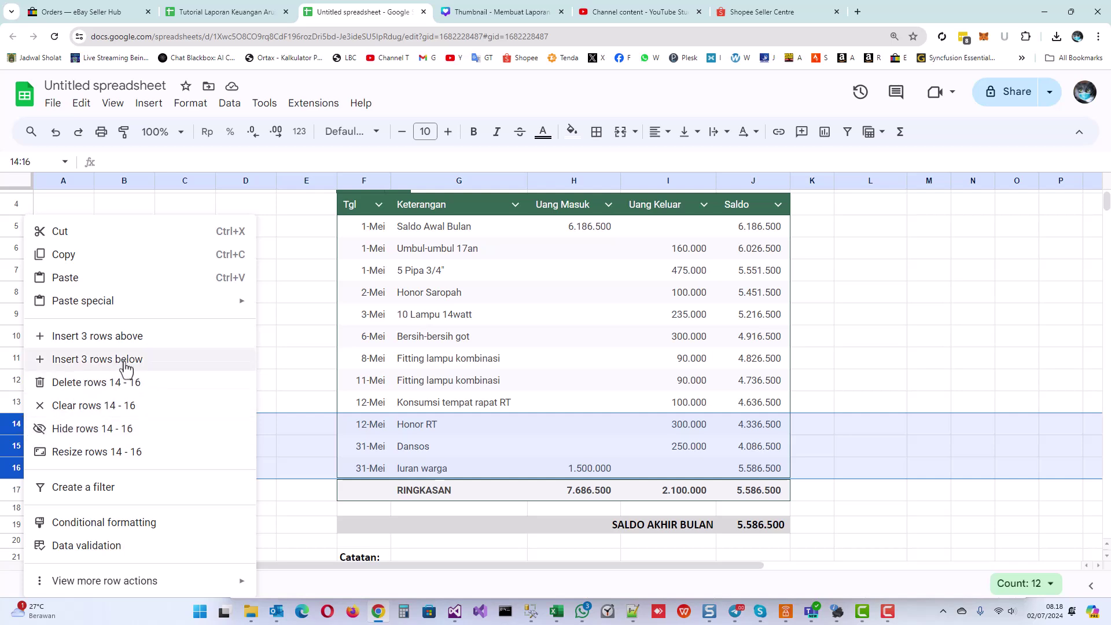
click(123, 365)
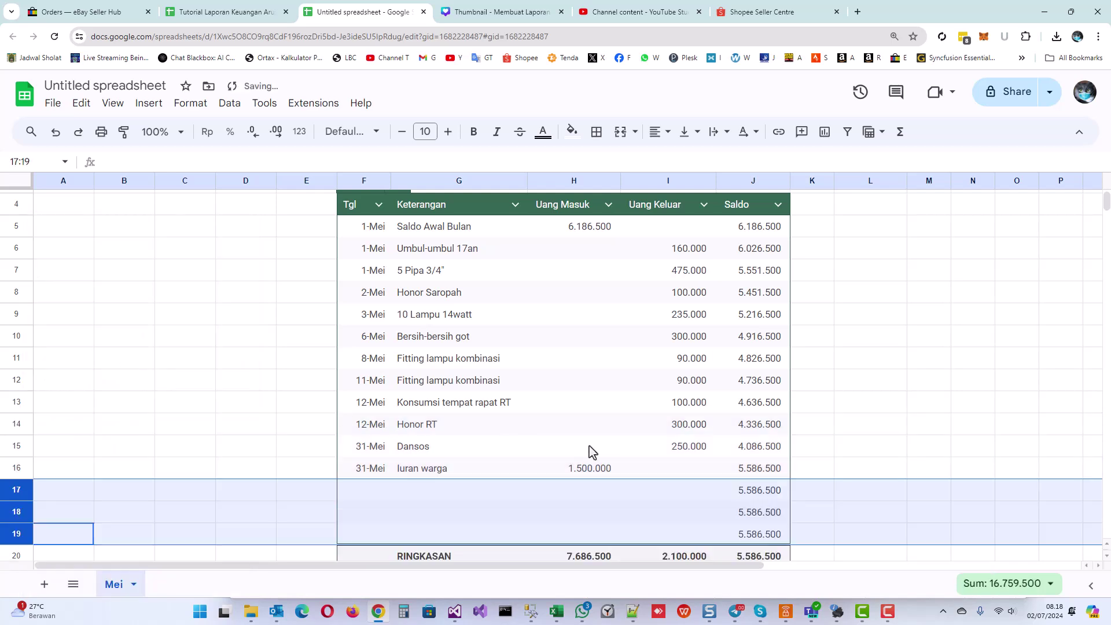
Inspect the Saldo formula in the new row's J17 and the Uang Masuk total formula in H20 without changing them.
click(481, 488)
scroll(481, 488, down, 1)
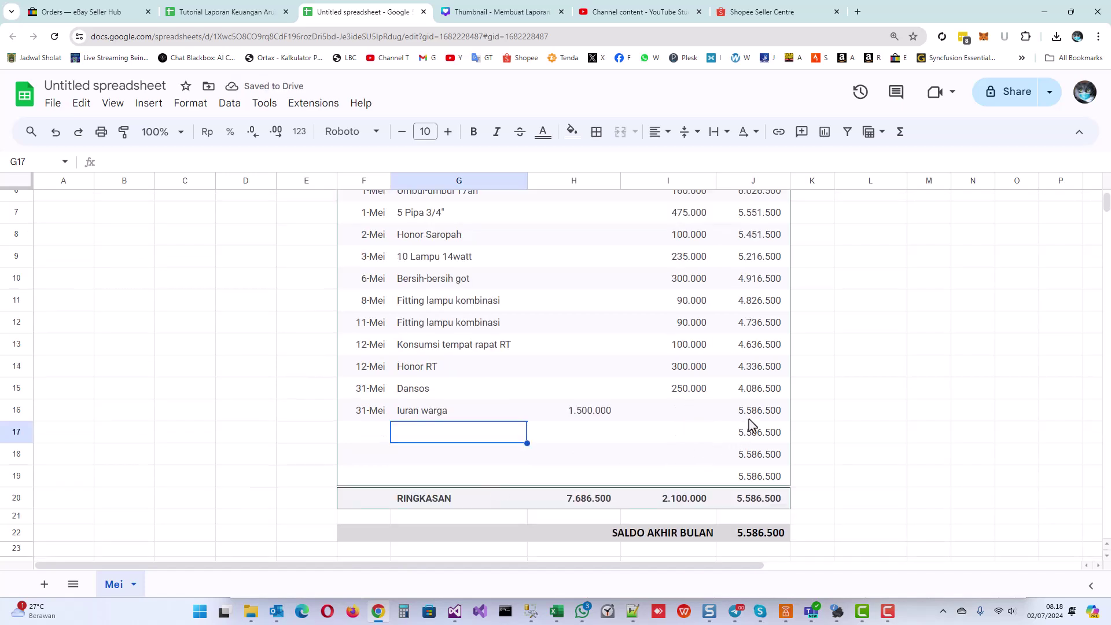
click(756, 436)
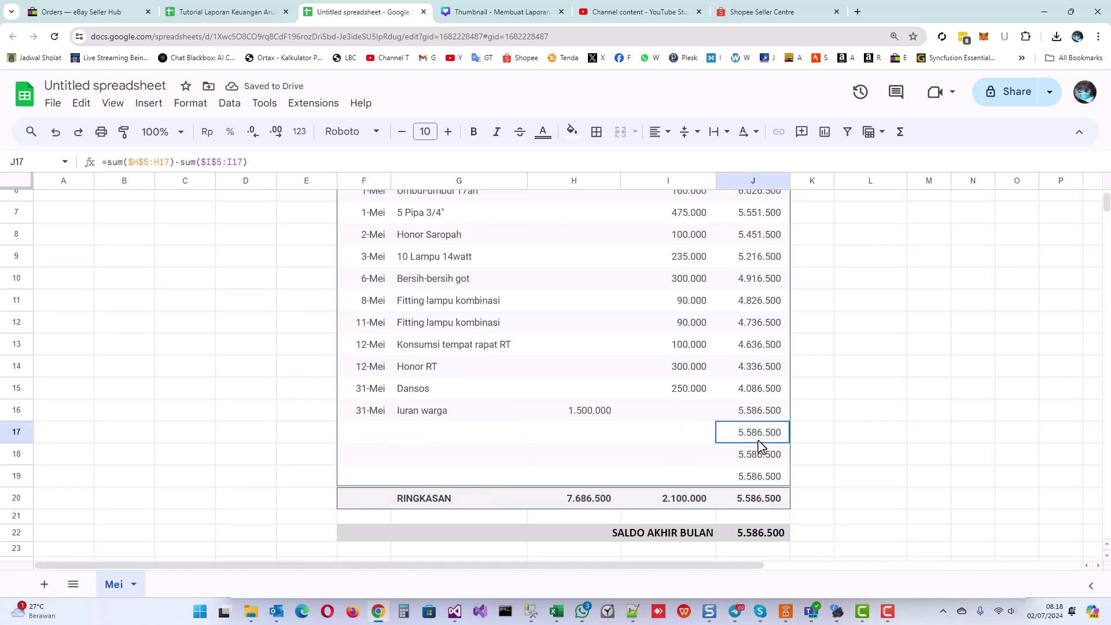
click(590, 501)
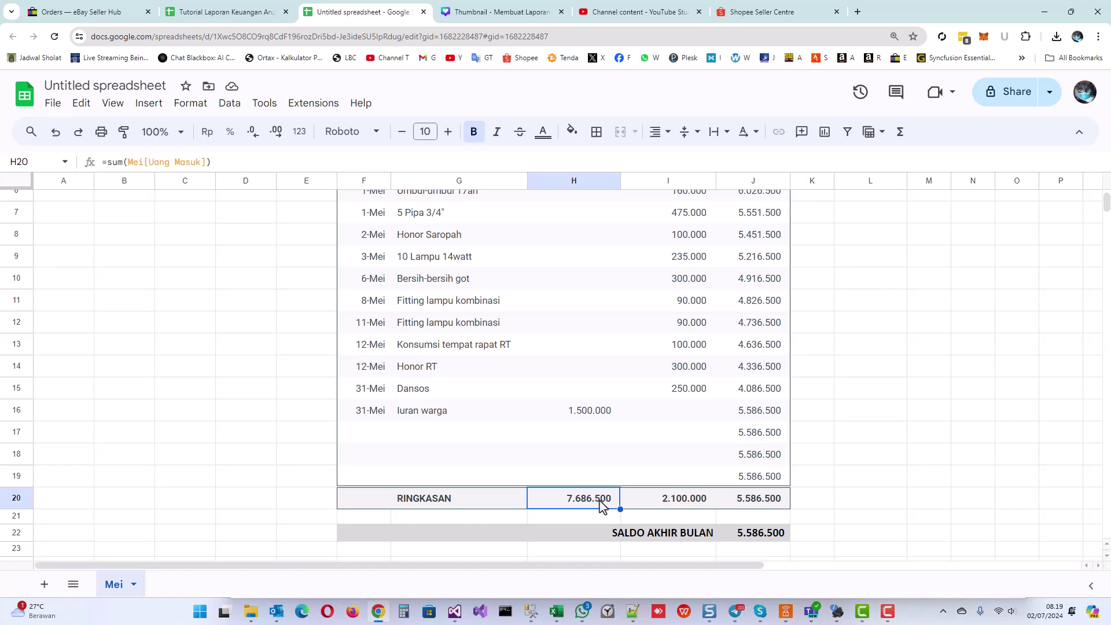
double_click(587, 502)
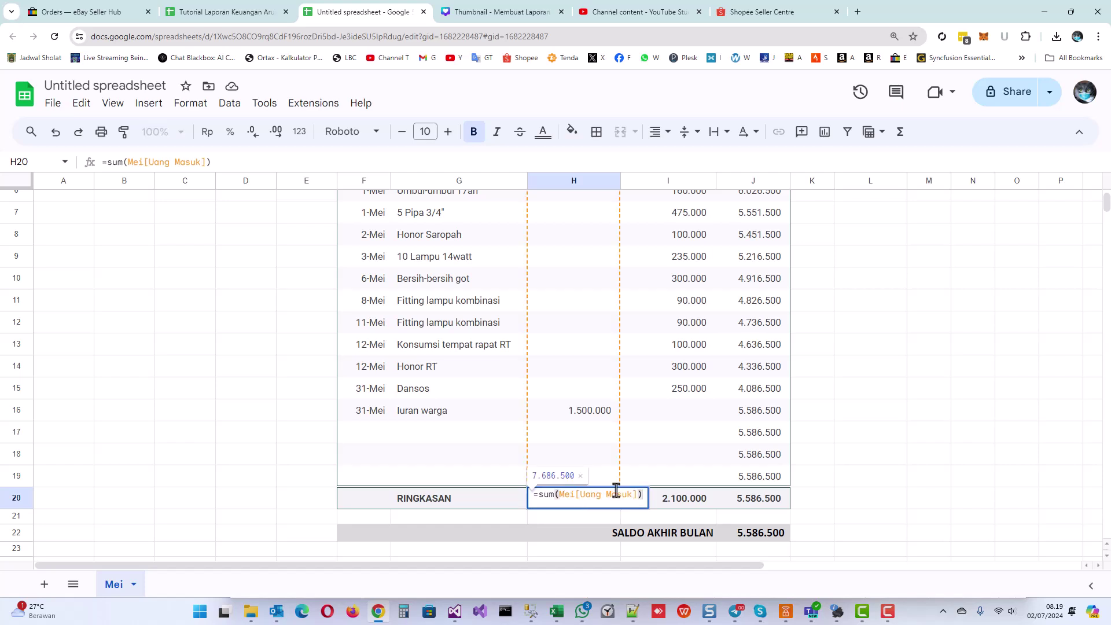
key(Escape)
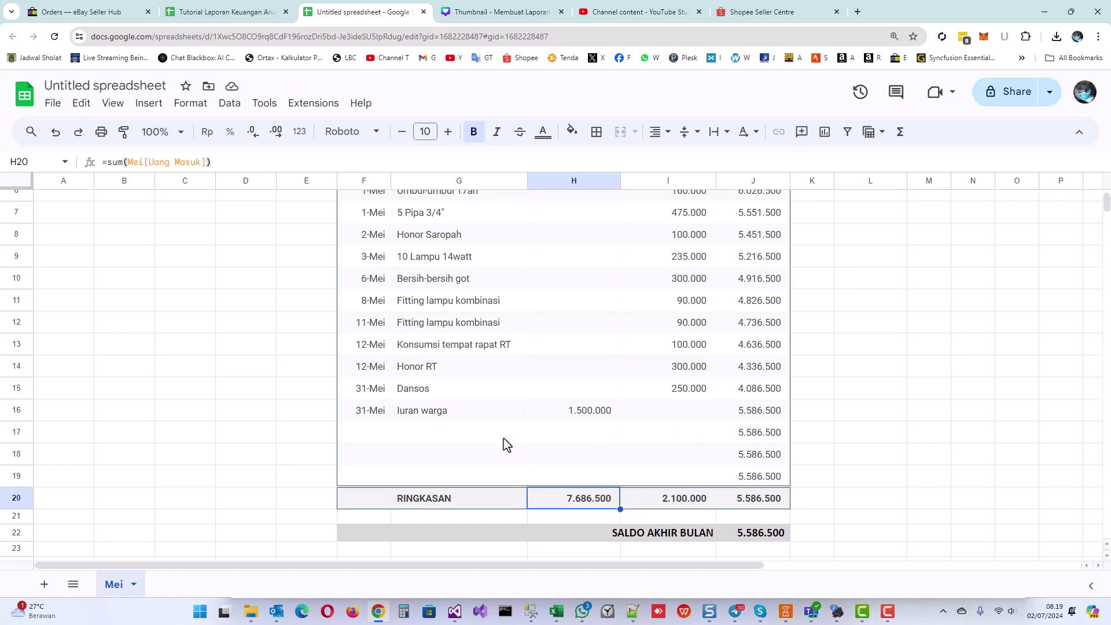
Enter a transaction in row 17: date 31-Mei, Keterangan "Iuran warga susulan 1", Uang Masuk 250000.
click(436, 437)
click(371, 431)
text(31)
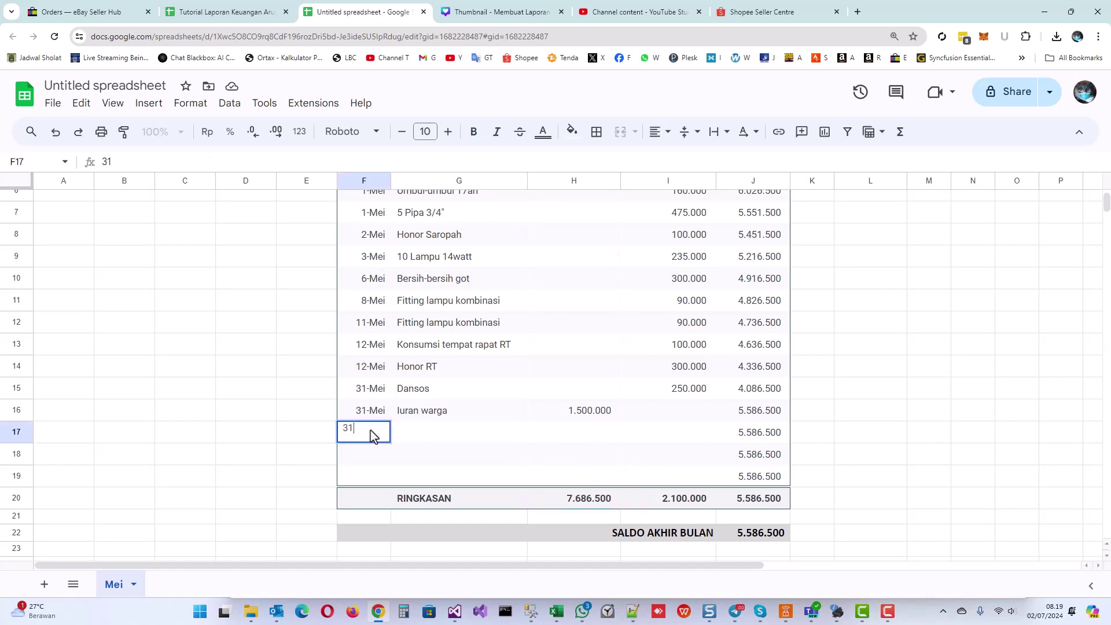
text(-mei)
key(Tab)
text(Iuran )
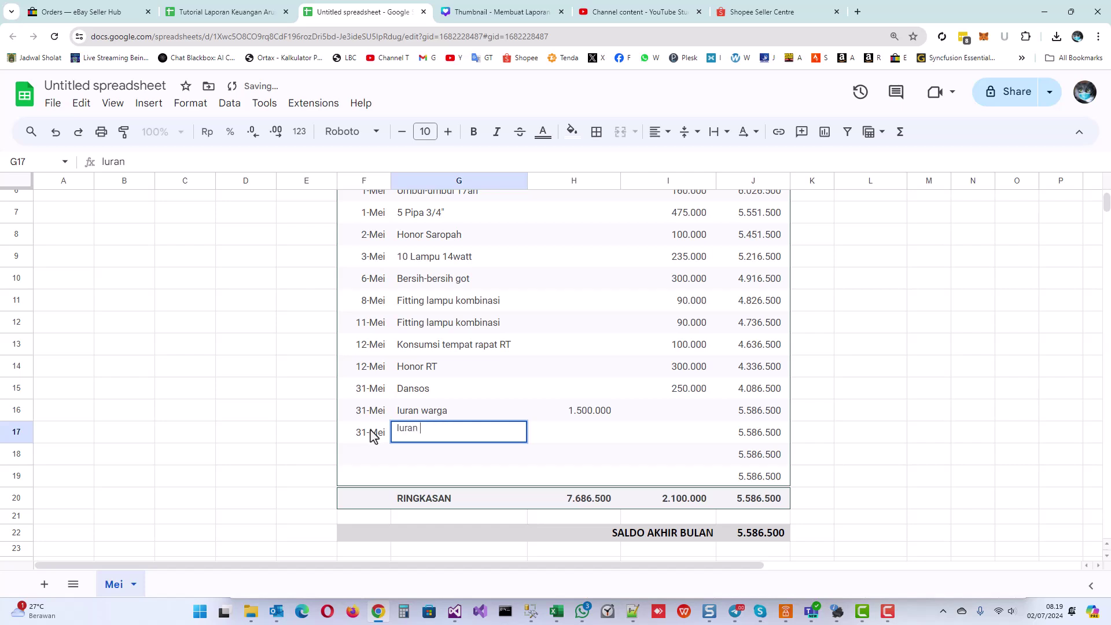
text(warga susulan )
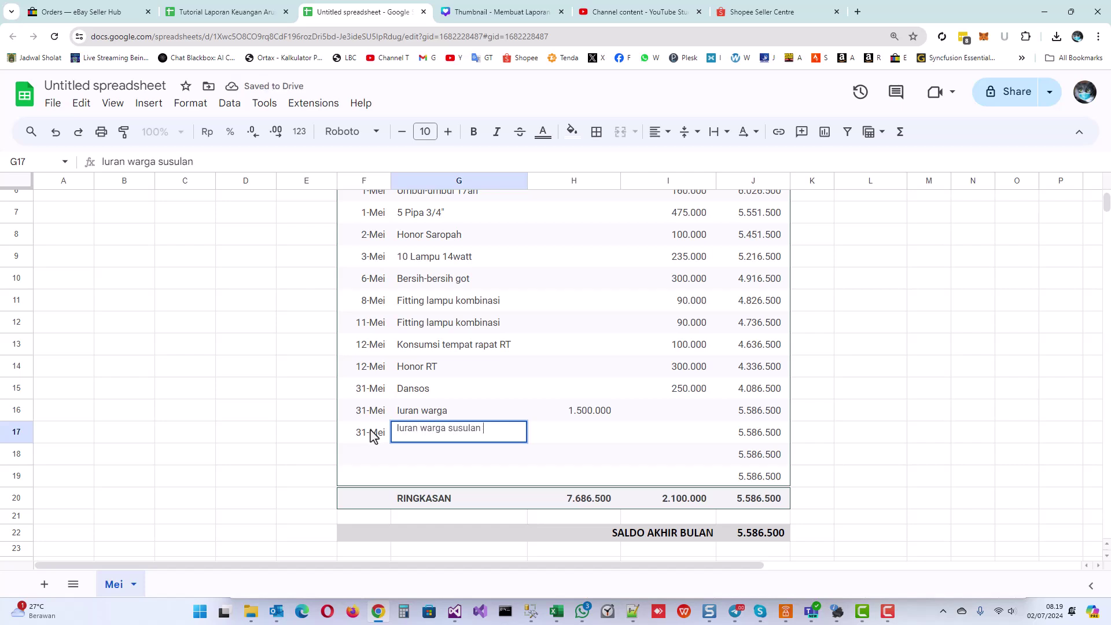
text(1)
key(Tab)
text(250000)
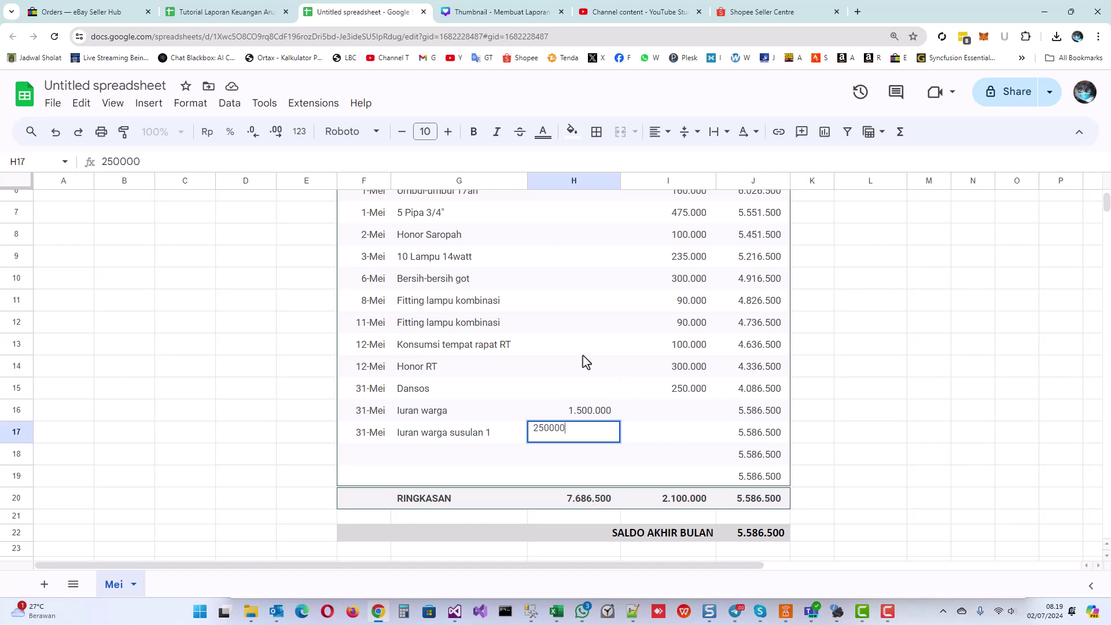
key(Return)
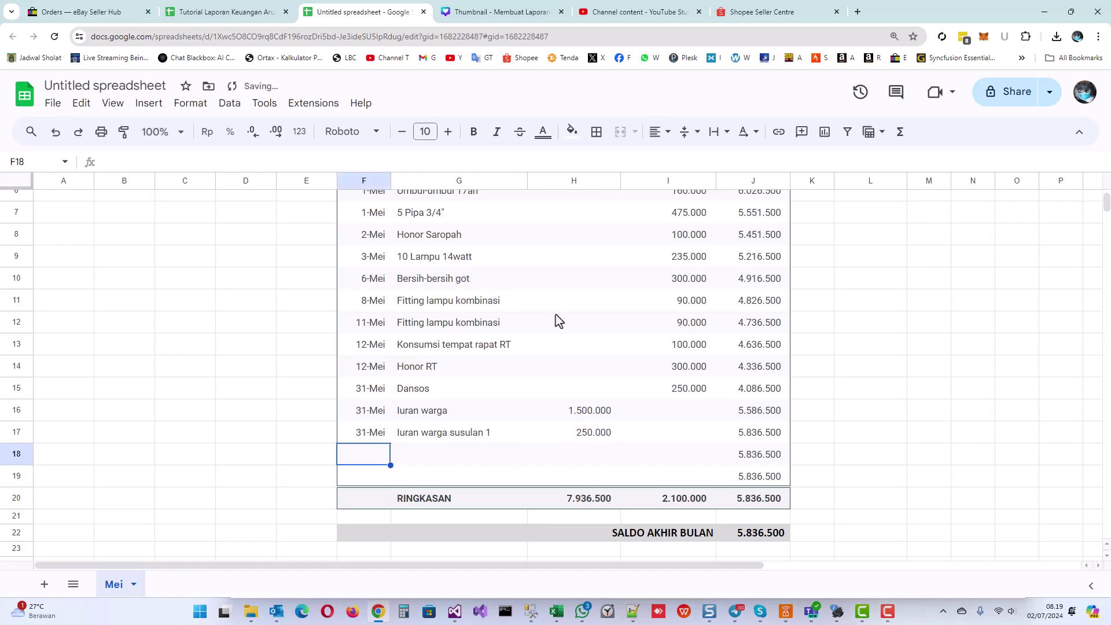
Check the Saldo cells J17 and J19, the Uang Masuk total in H20 and the SALDO AKHIR BULAN formula in J22.
click(776, 435)
click(596, 503)
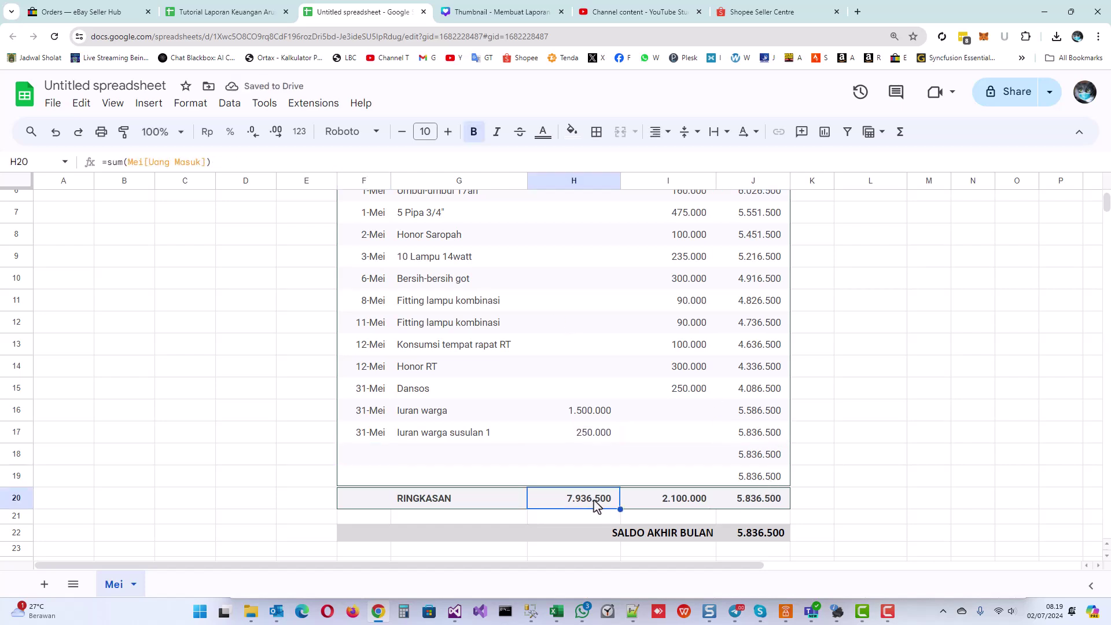
click(762, 481)
click(763, 533)
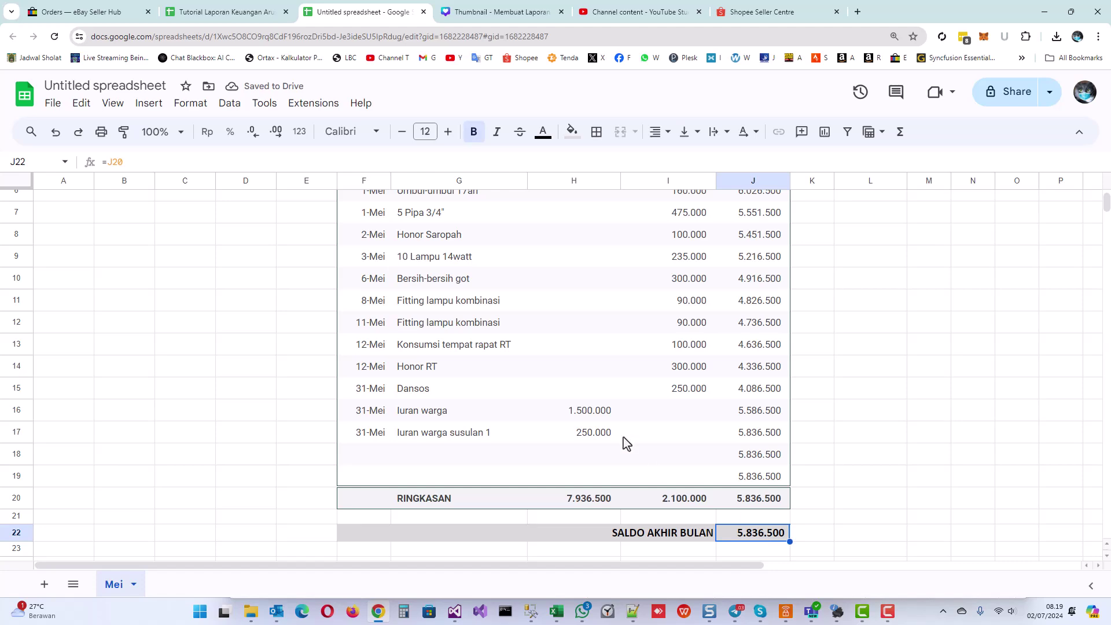
scroll(541, 415, up, 3)
scroll(541, 415, down, 3)
scroll(531, 424, up, 3)
Delete the unused rows 18 and 19 above the RINGKASAN row and check the Saldo formulas in J17 and J18.
scroll(532, 425, down, 5)
drag(17, 361, 20, 346)
right_click(20, 346)
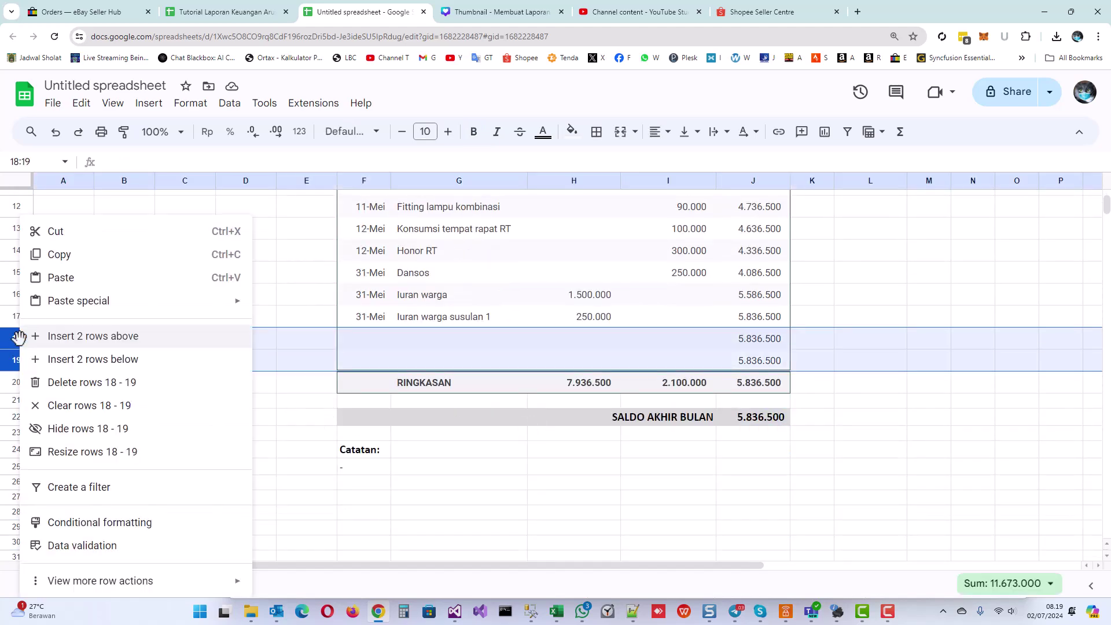
click(116, 384)
click(778, 323)
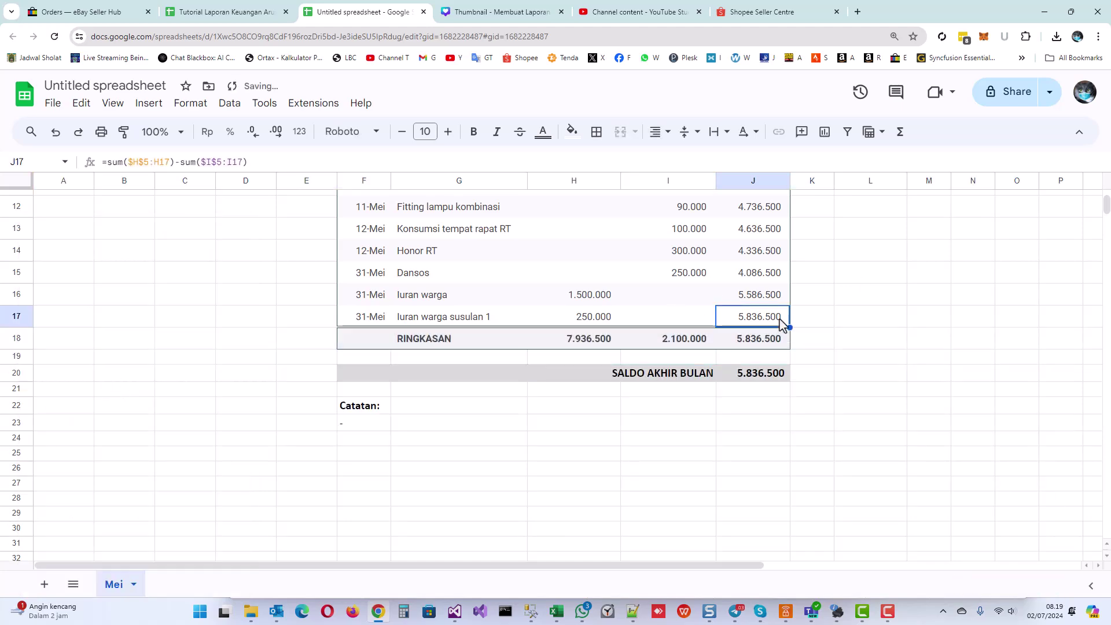
scroll(751, 299, up, 5)
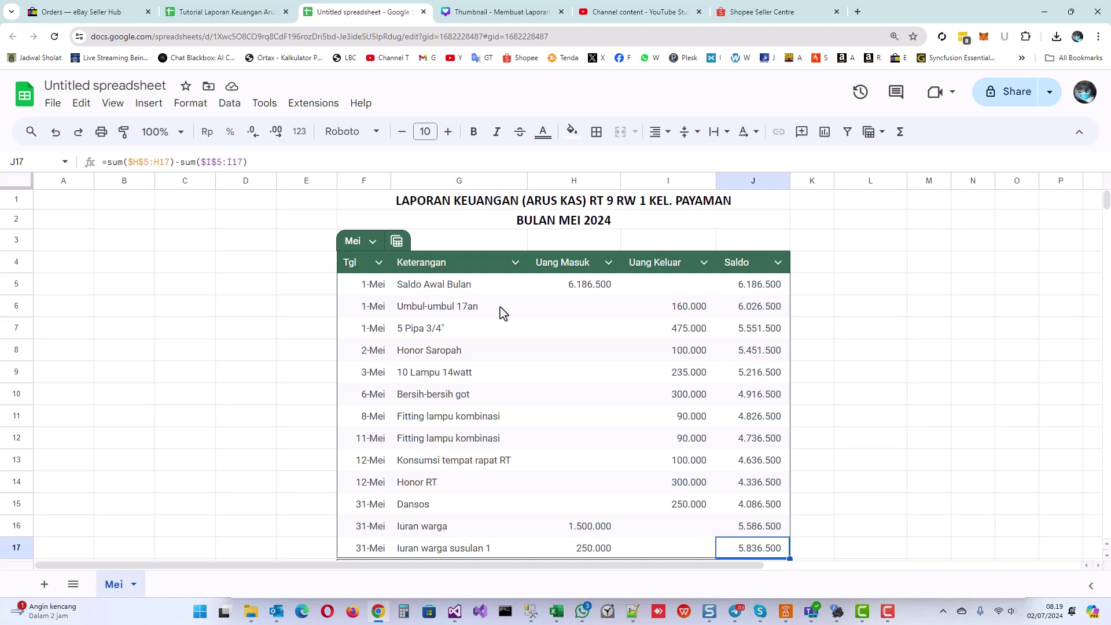
scroll(501, 312, down, 3)
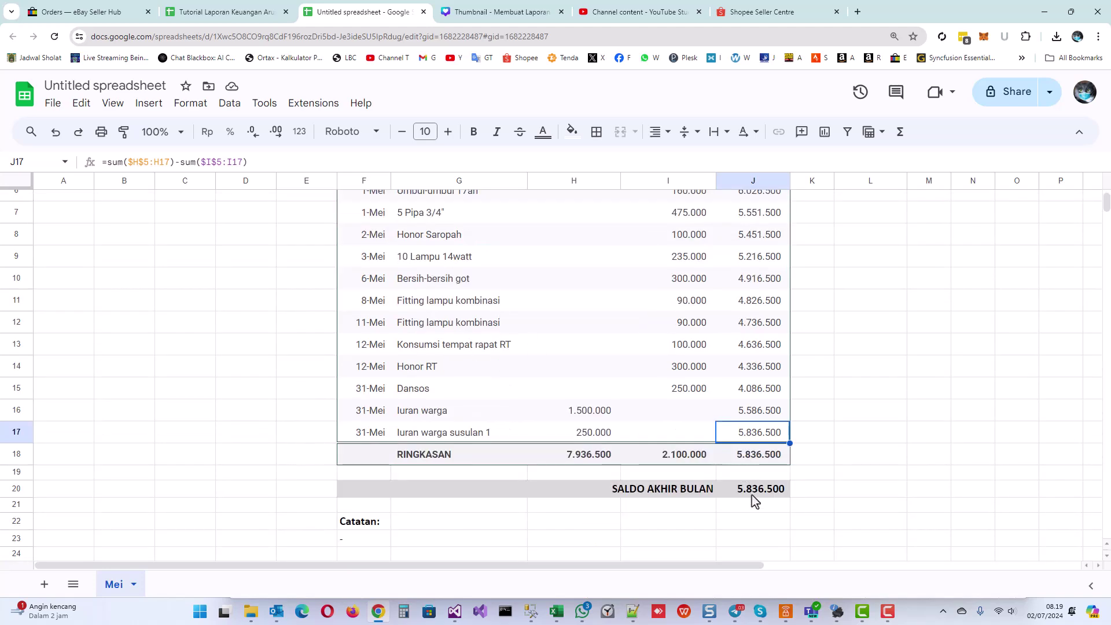
click(757, 461)
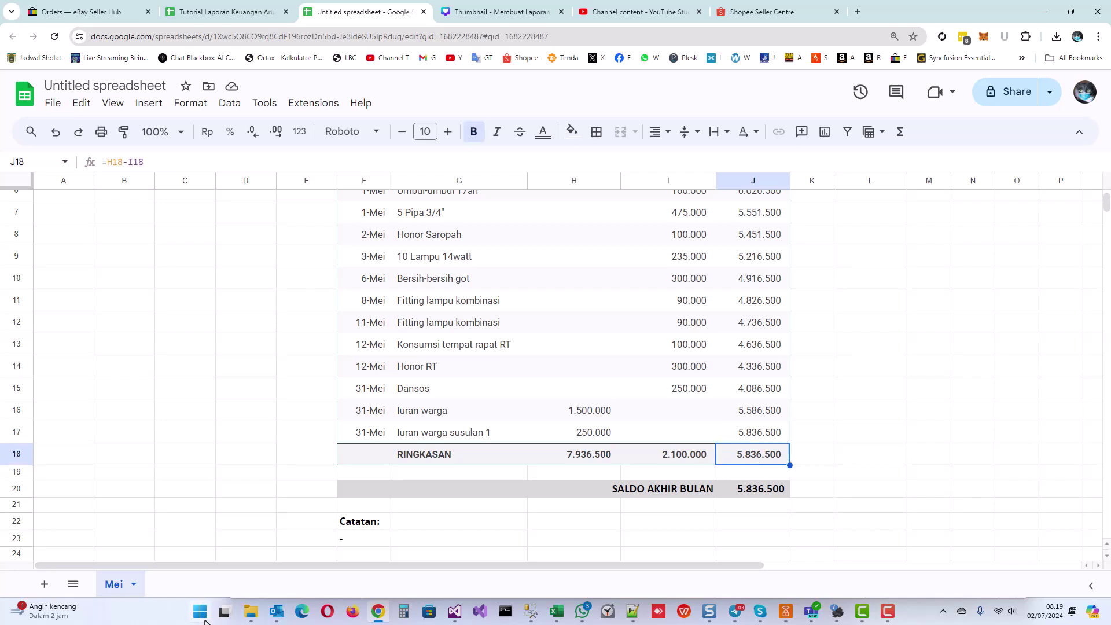
Duplicate the Mei sheet and rename the copy Juni.
click(134, 587)
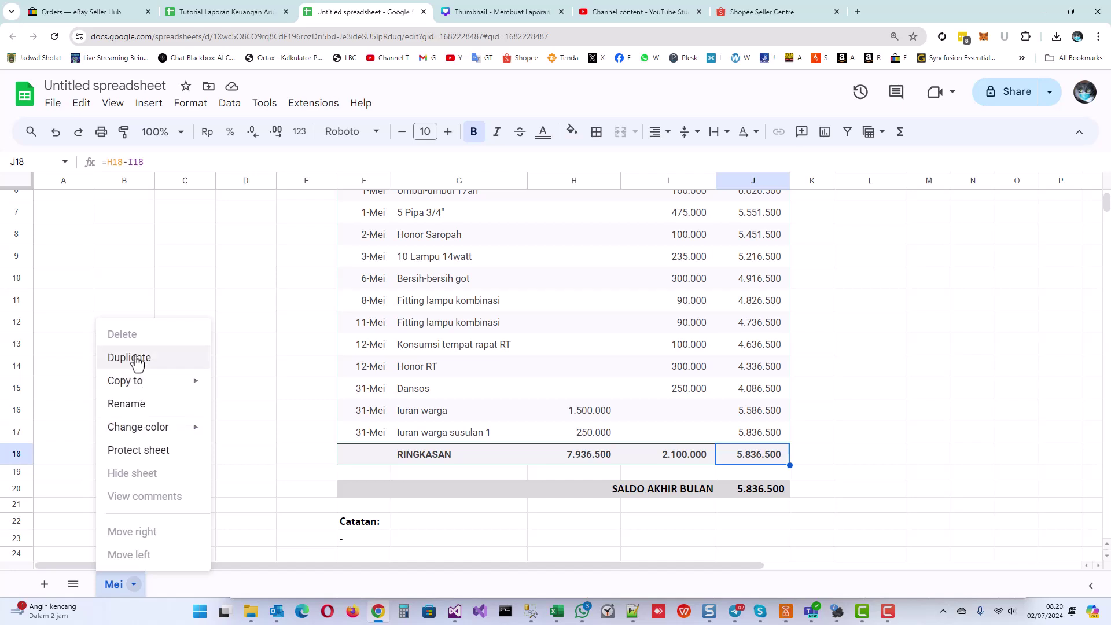
click(139, 365)
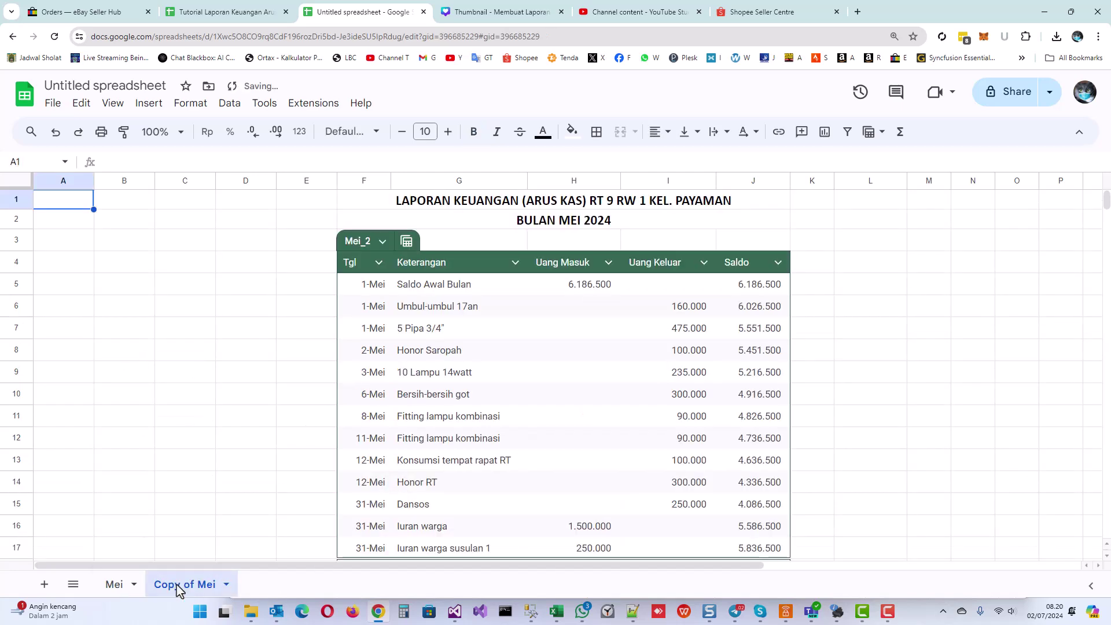
double_click(177, 586)
text(Juni)
key(Return)
Copy the last Saldo in J17 of the Juni sheet and paste it as values only into the opening balance cell H5.
scroll(571, 464, down, 1)
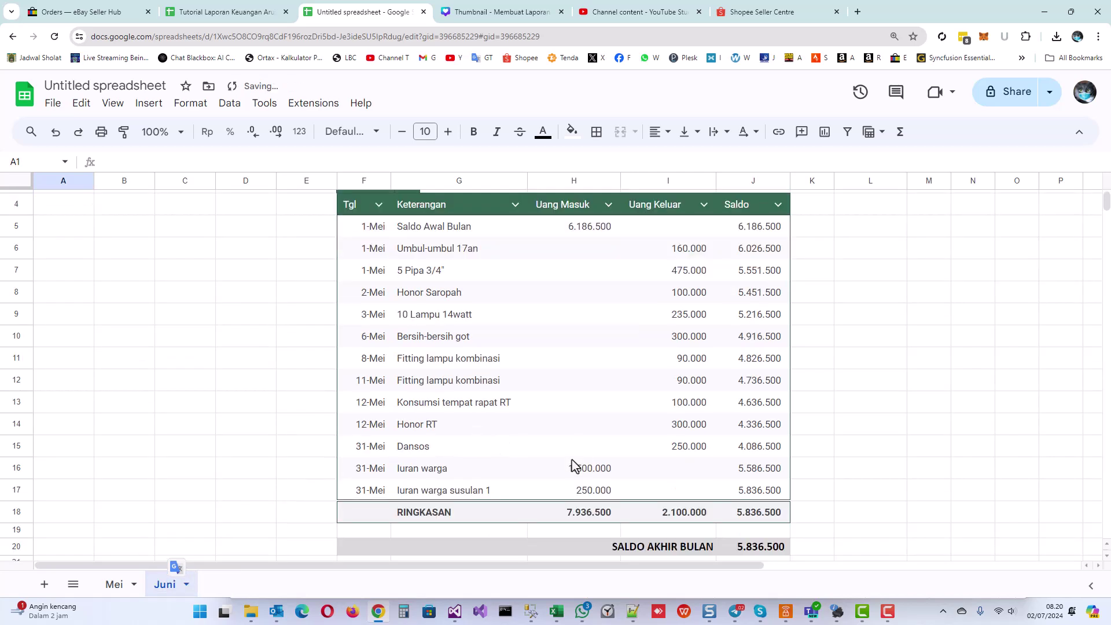
click(745, 492)
right_click(745, 492)
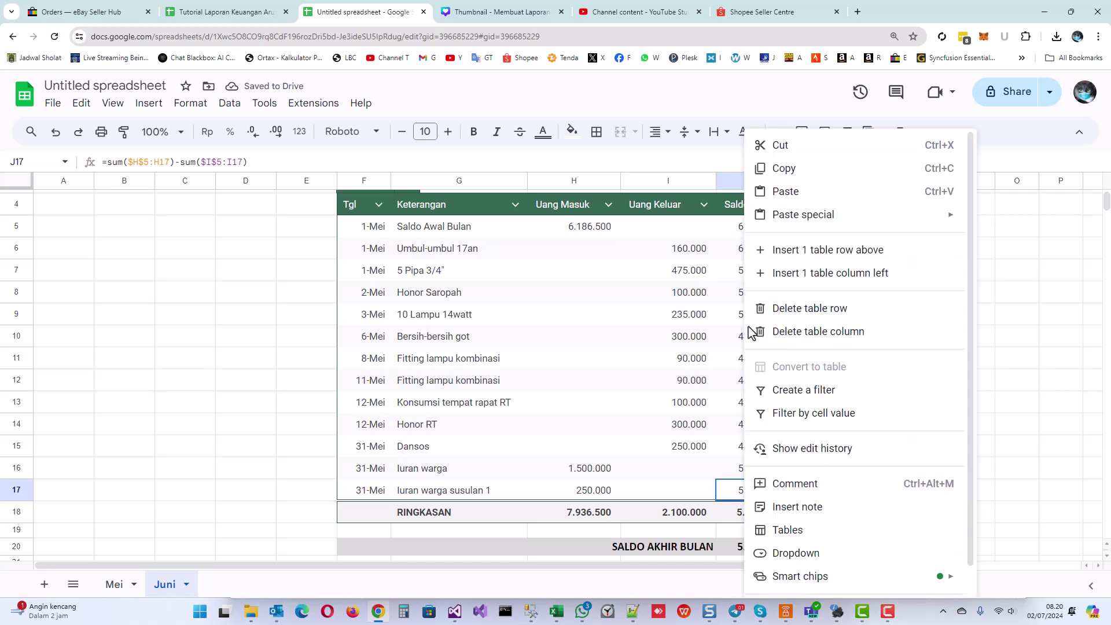
click(799, 173)
scroll(586, 286, up, 1)
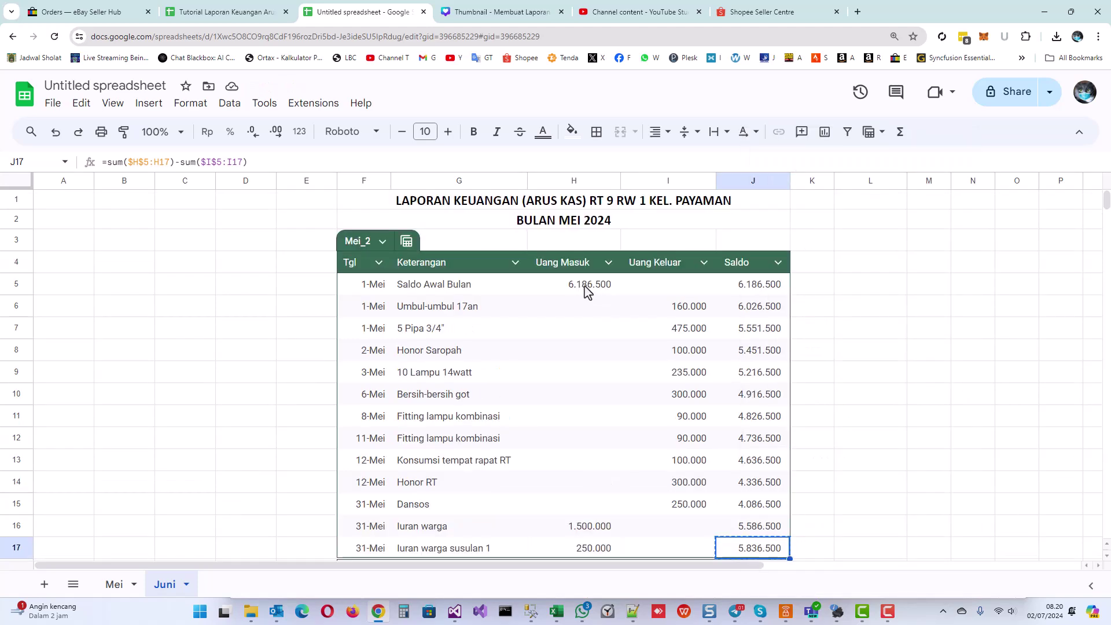
click(585, 285)
right_click(587, 288)
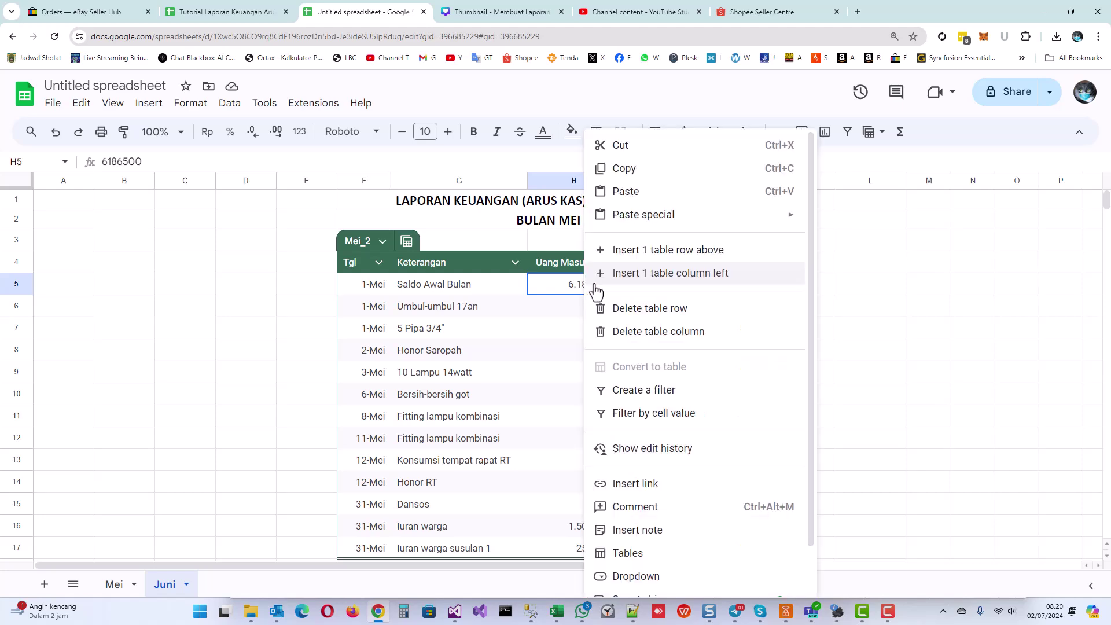
mouse_move(747, 219)
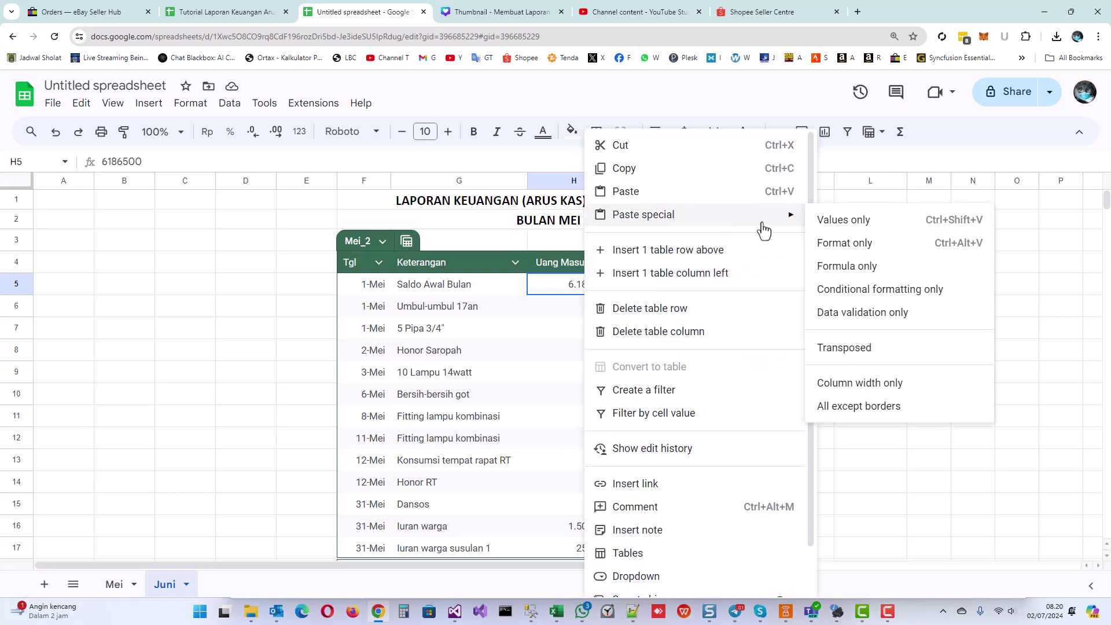
click(843, 221)
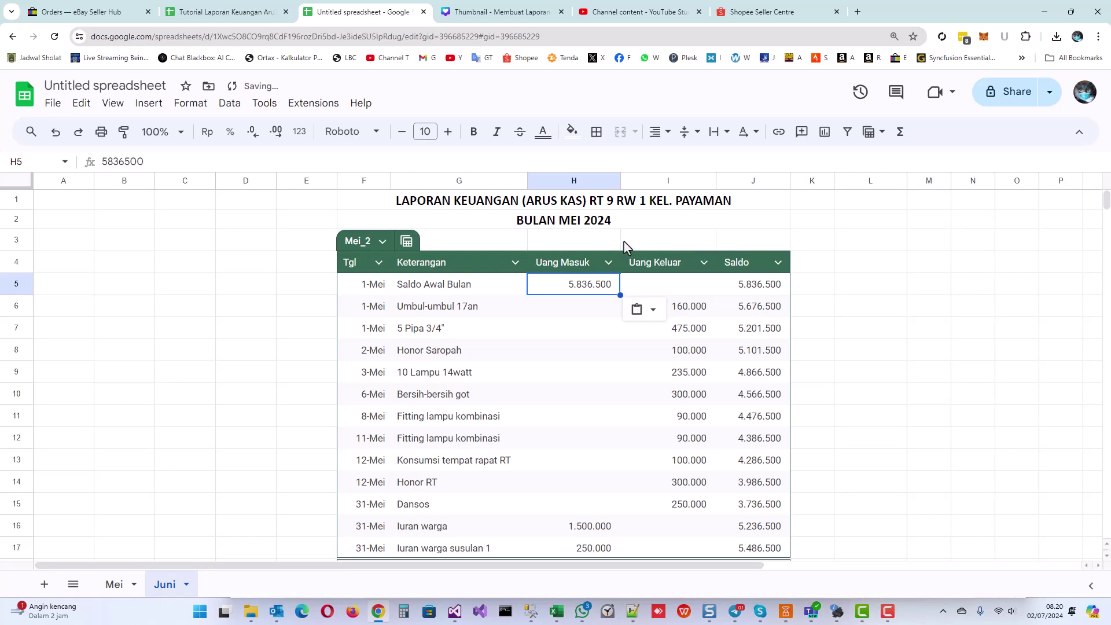
Change the month in the report's second title line so it reads BULAN JUNI 2024.
click(521, 222)
double_click(145, 162)
key(BackSpace)
text(JUNI)
key(Return)
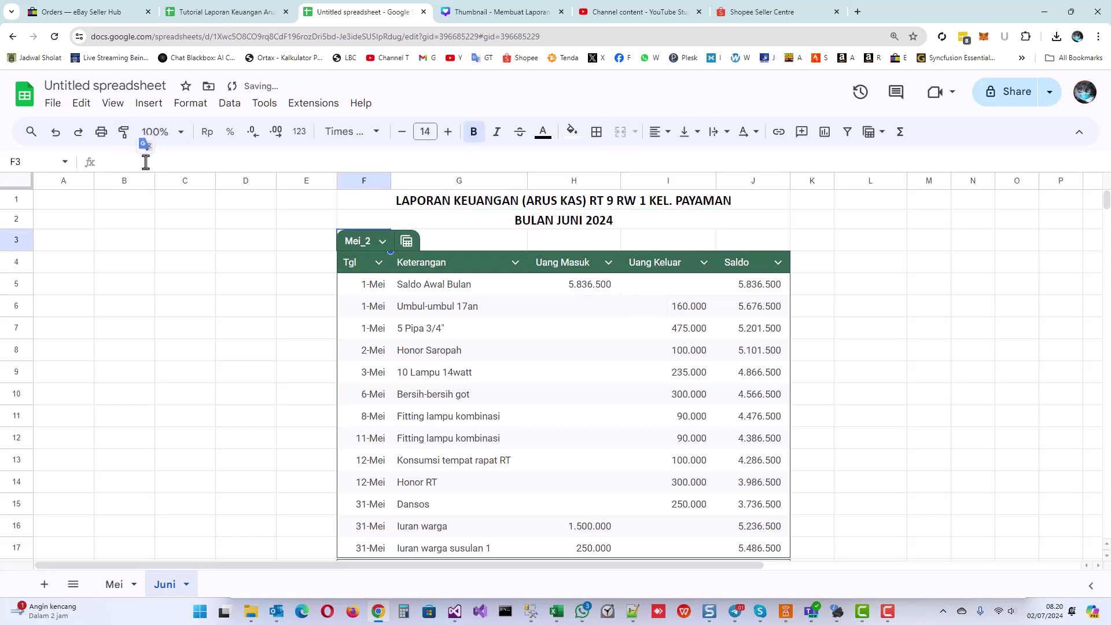
Rename the table Mei_2 as Juni.
click(365, 242)
text(Juni)
key(Return)
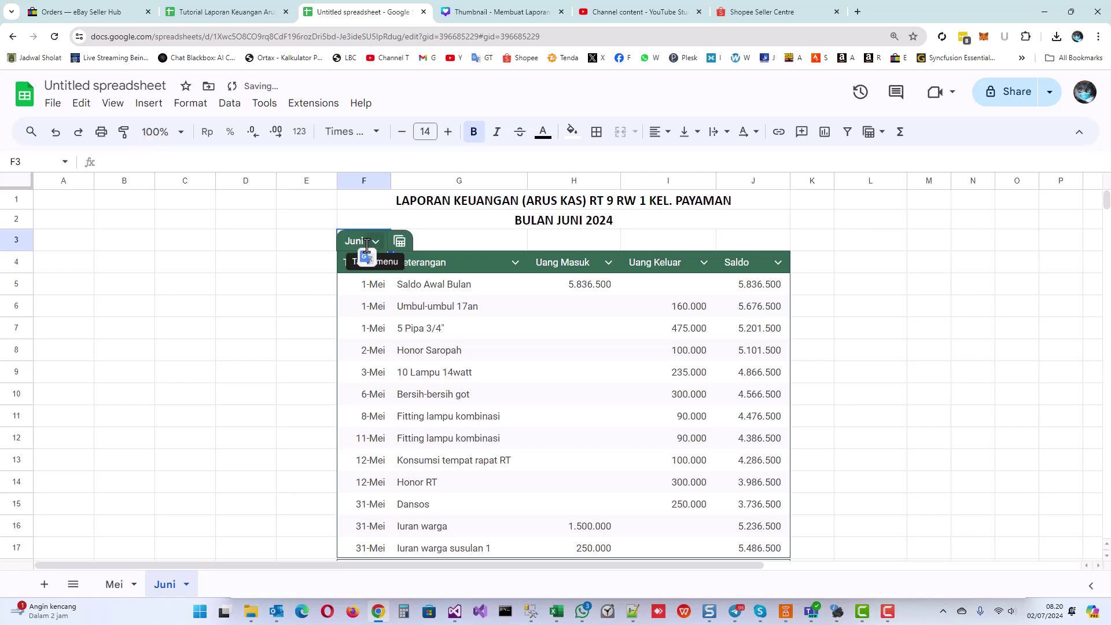
Clear the copied transactions in F6:I17, keeping the Saldo column formulas.
click(377, 312)
scroll(627, 399, down, 1)
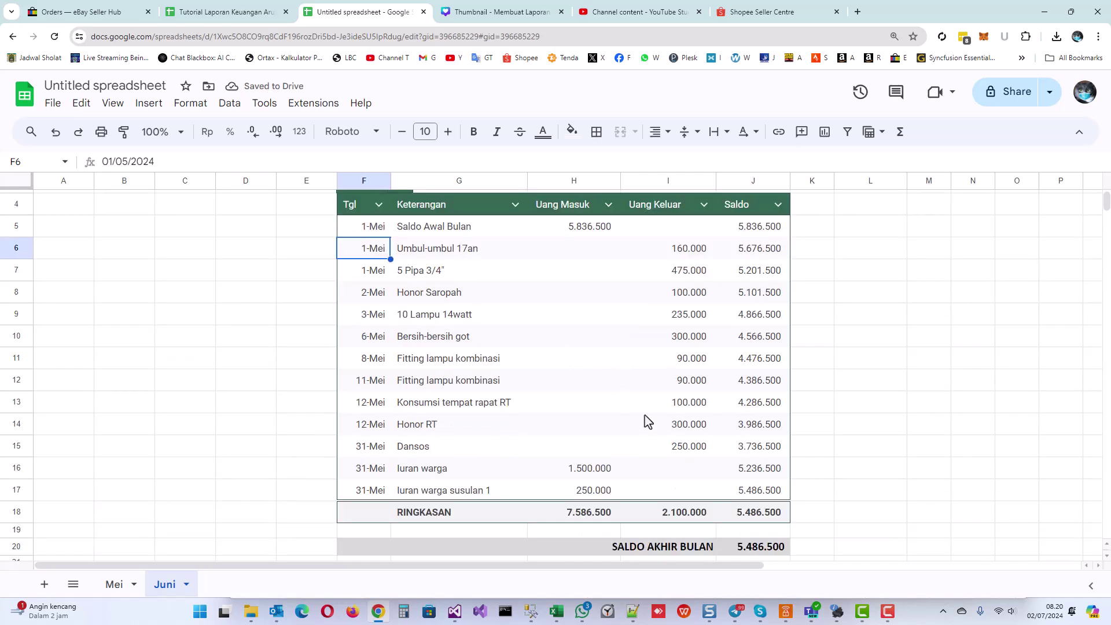
shift+click(697, 489)
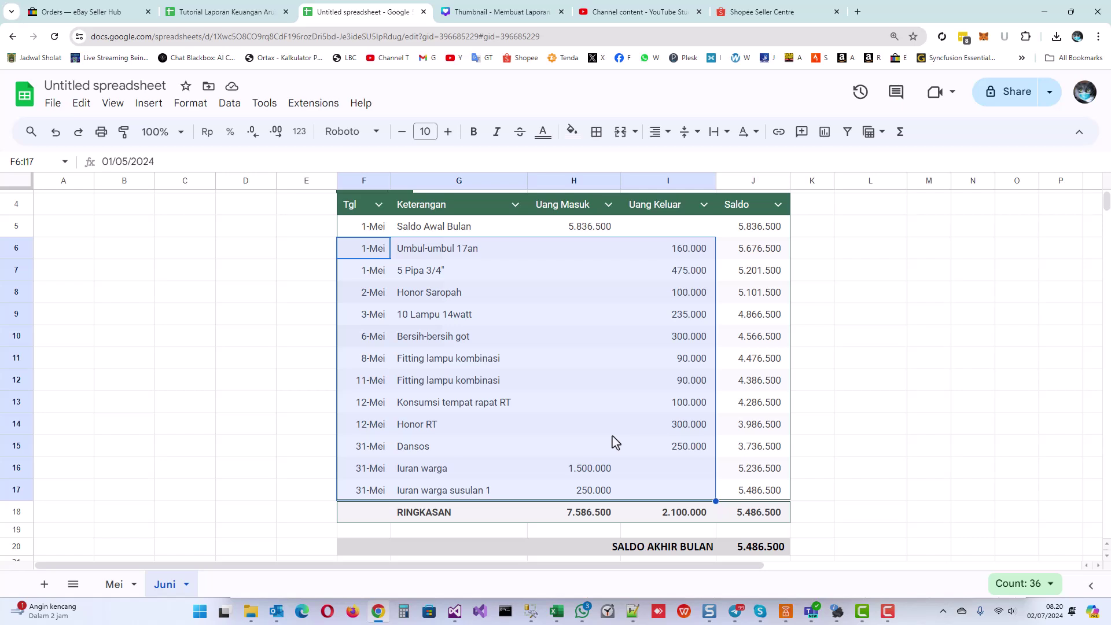
key(Delete)
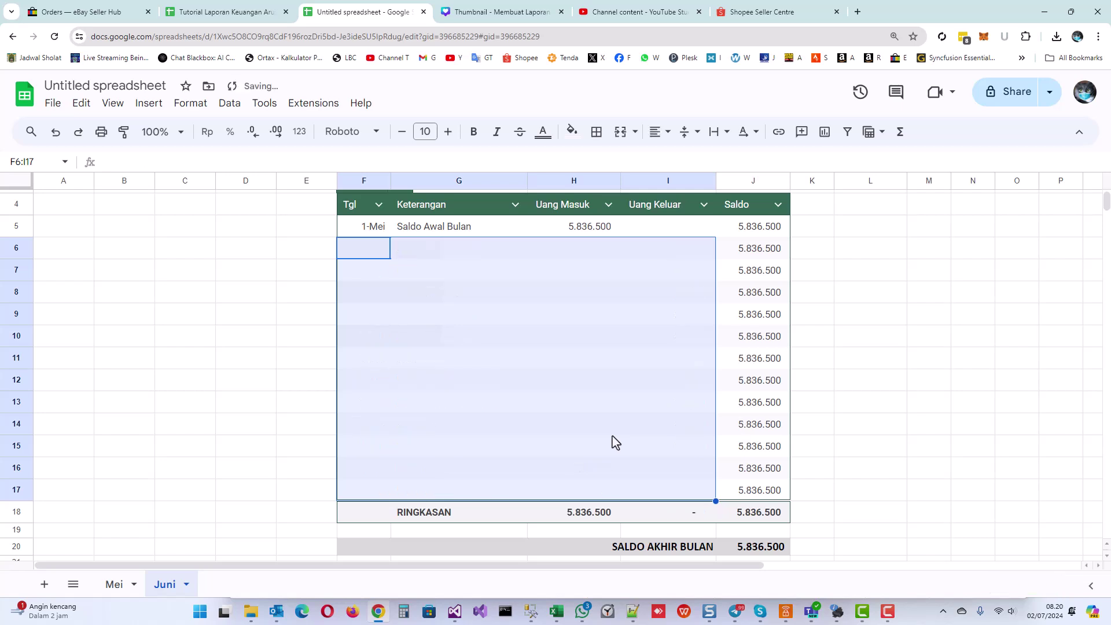
Set the Saldo Awal Bulan date in F5 to 1-Jun.
scroll(414, 346, up, 1)
click(374, 290)
text(1-Jun)
key(Return)
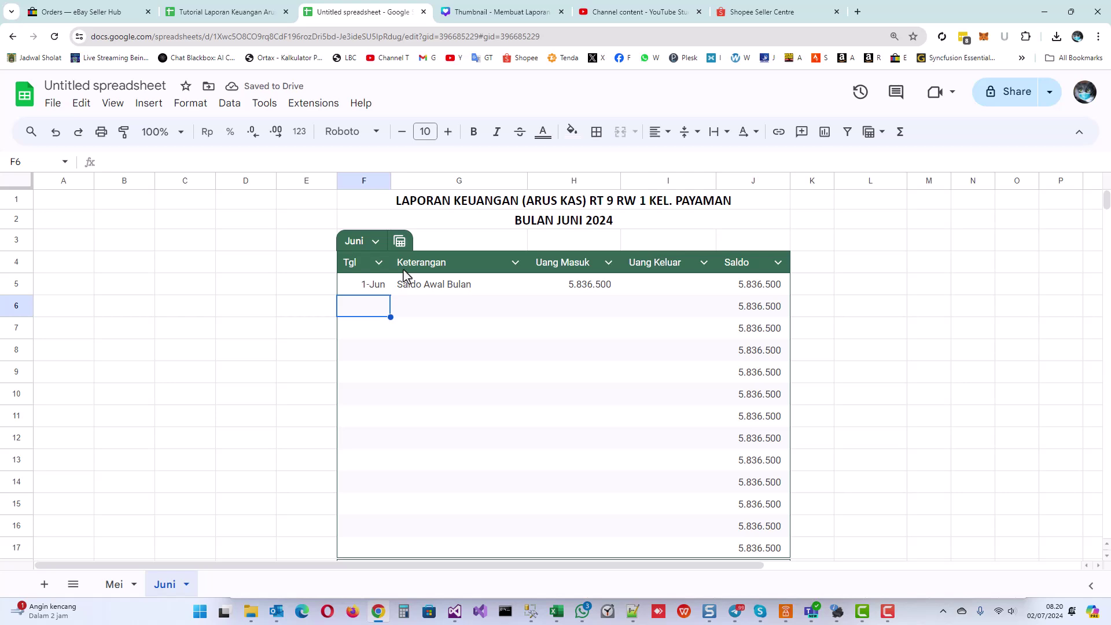
Enter the first June transaction in row 6: date 10-Jun, Keterangan "Konsumsi Rapat Rutin", Uang Keluar 250000.
scroll(532, 354, down, 2)
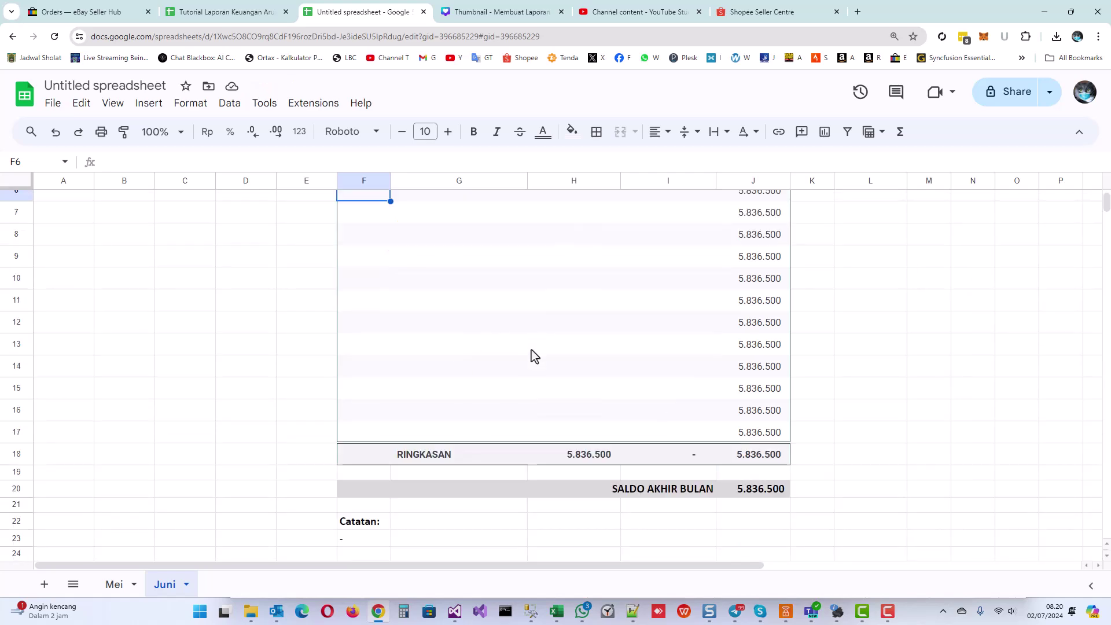
scroll(531, 355, up, 1)
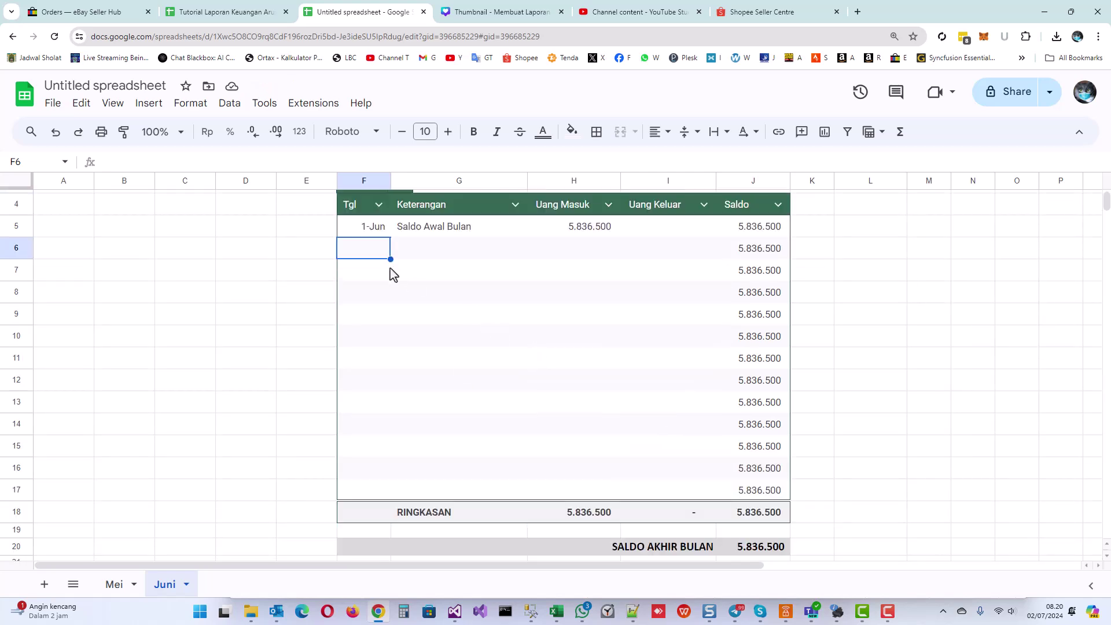
text(1-Jun)
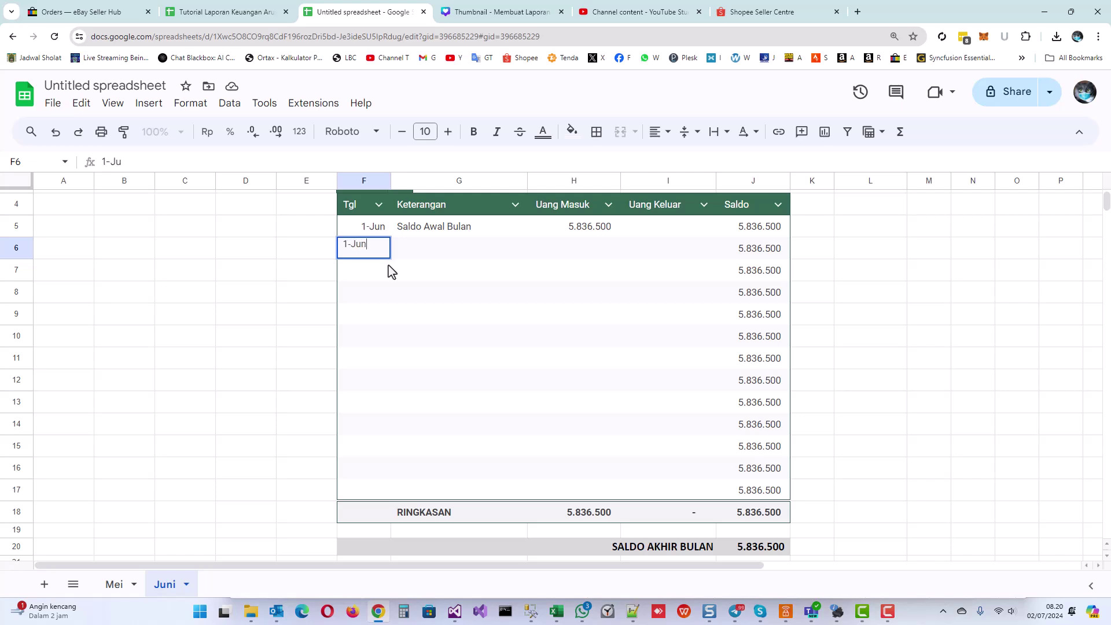
text(10-Jun)
key(Tab)
text(Konsu)
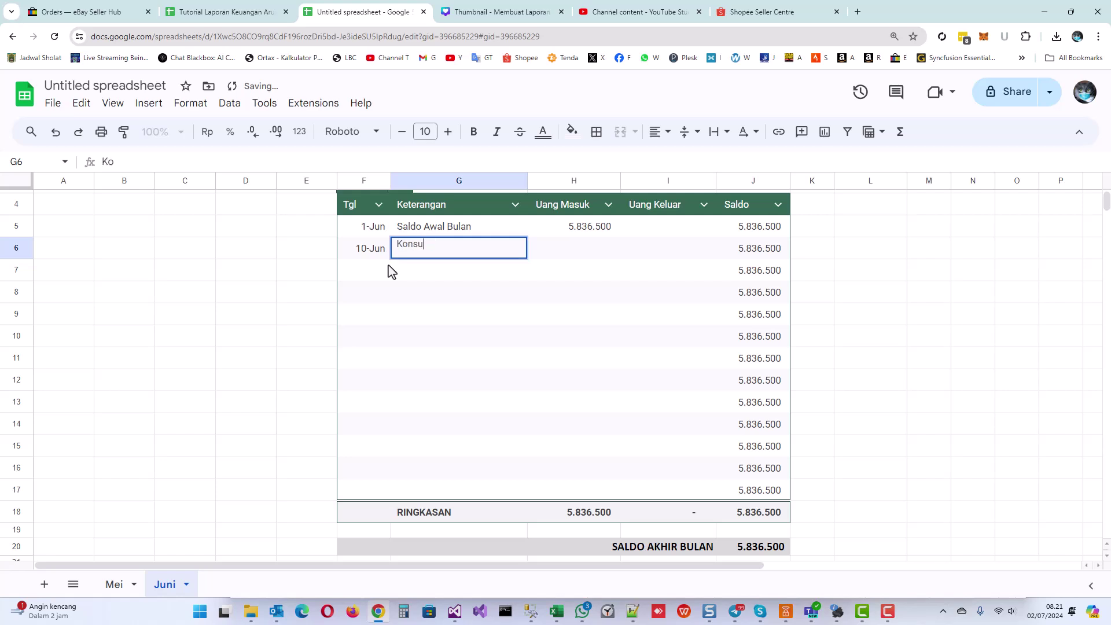
text(msi Rapat Rutin)
key(Tab)
text(2520)
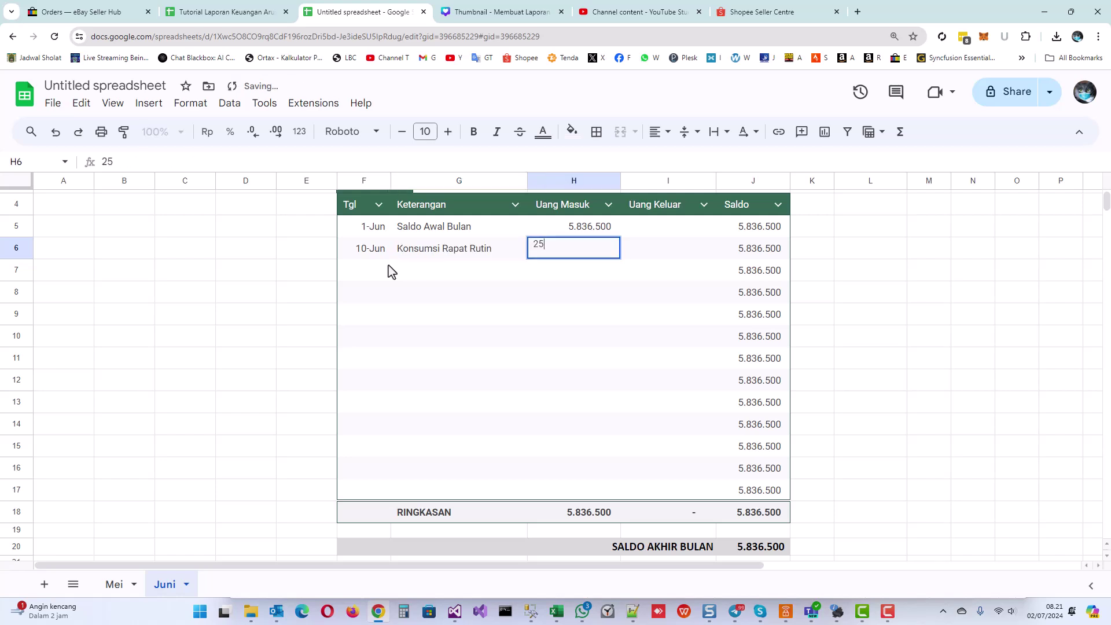
key(BackSpace)
key(BackSpace)
key(BackSpace)
key(BackSpace)
key(Tab)
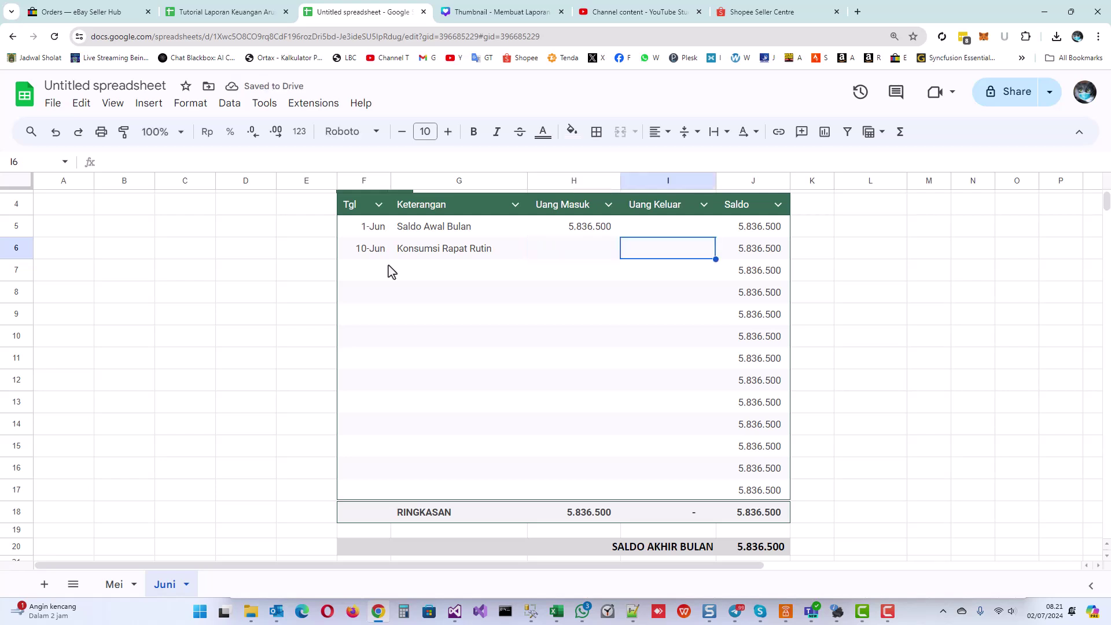
text(250000)
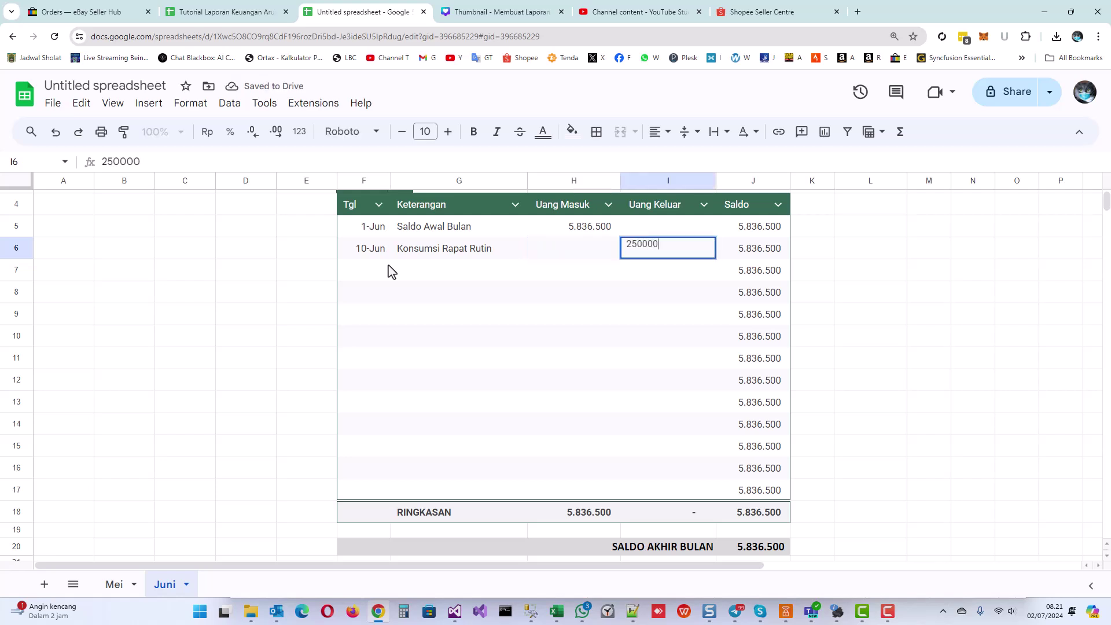
key(Return)
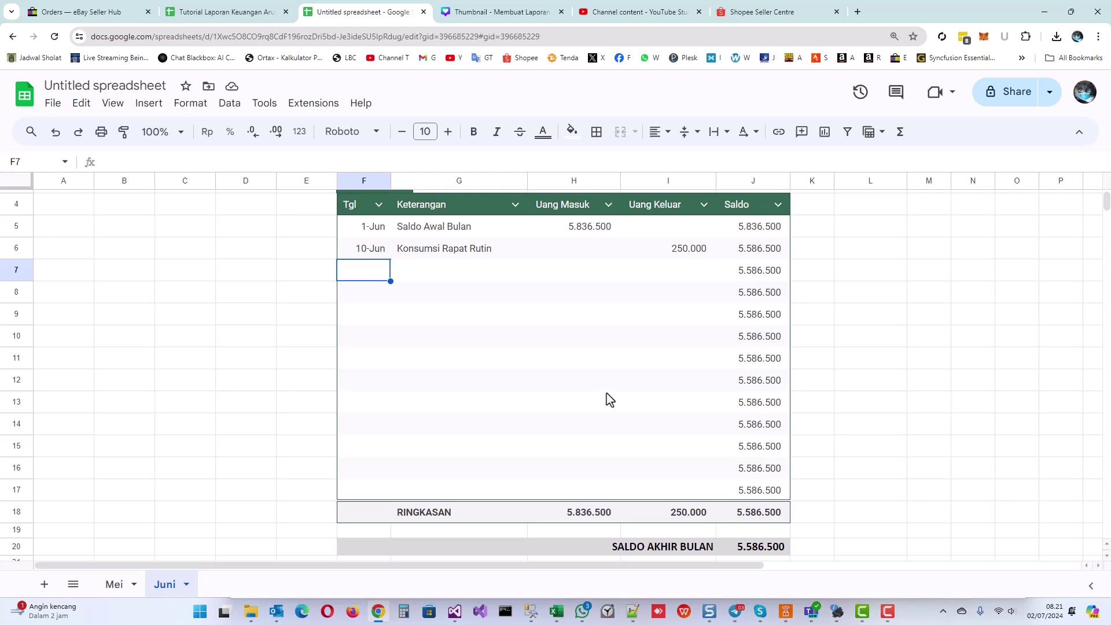
scroll(606, 393, down, 3)
scroll(607, 393, up, 5)
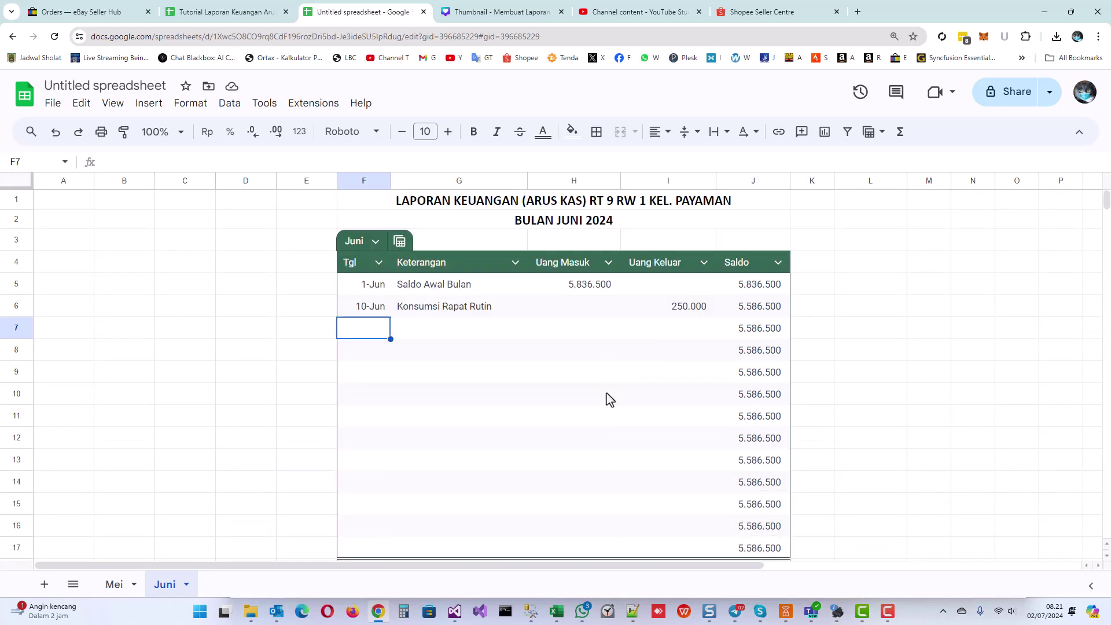